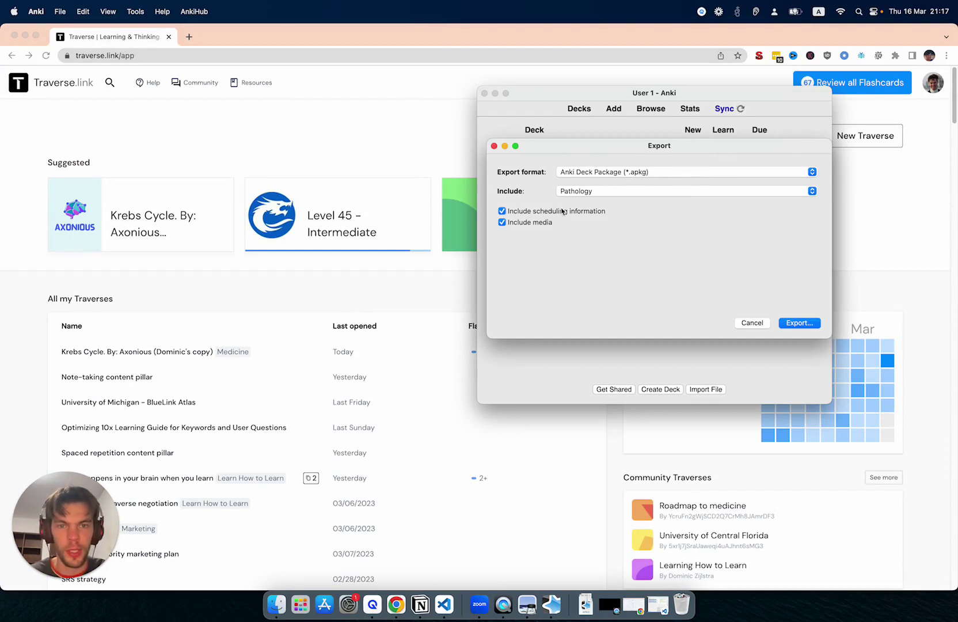
# Step: Cancel the Pathology export and choose the University of Michigan - BlueLink Atlas deck instead
pyautogui.click(804, 323)
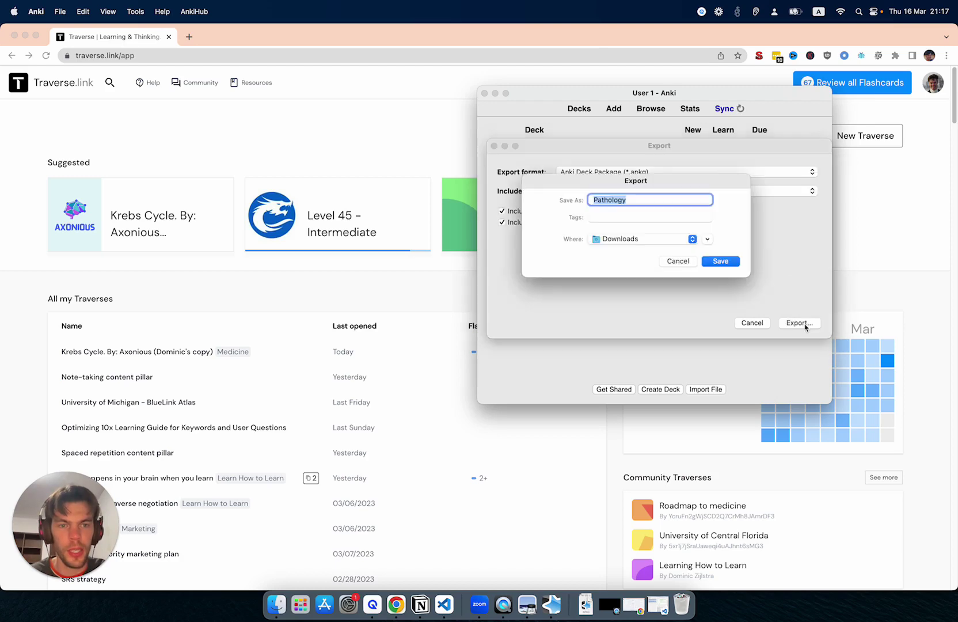
pyautogui.click(733, 265)
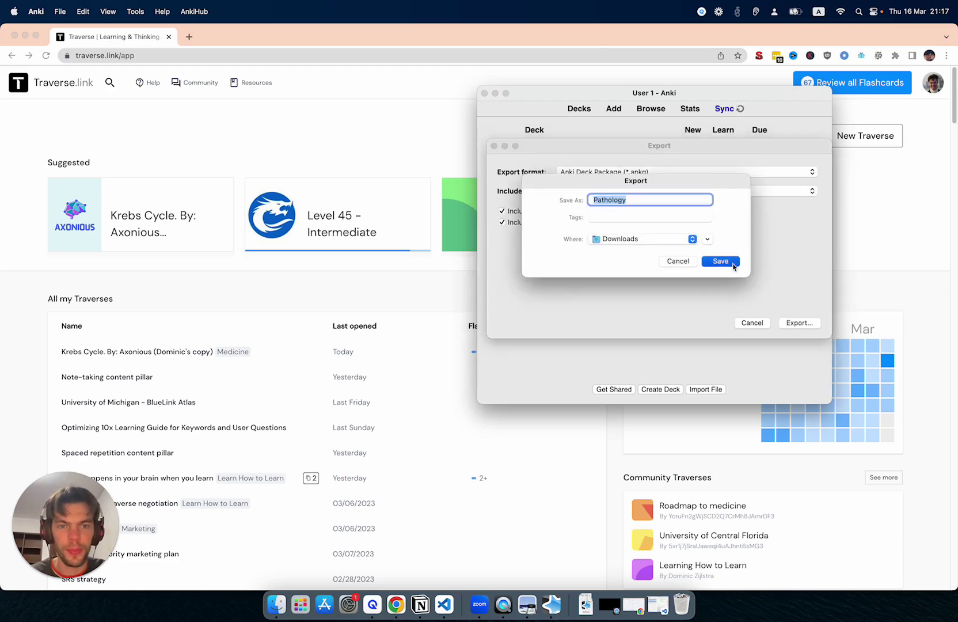
pyautogui.click(685, 264)
pyautogui.click(728, 195)
pyautogui.scroll(-1, 741, 347)
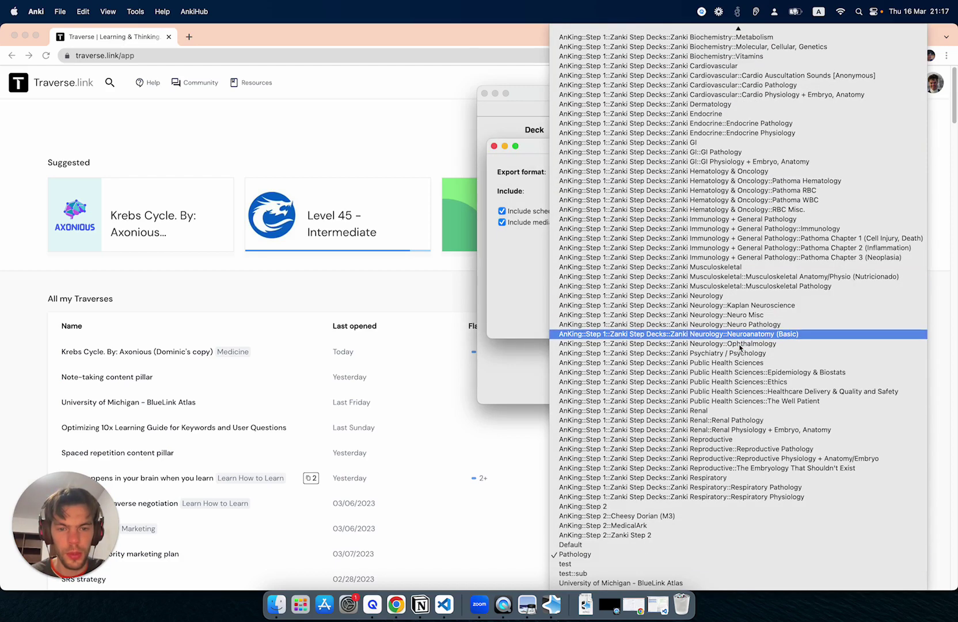
pyautogui.click(625, 582)
# Step: Save the deck package to Downloads, replacing the existing export file
pyautogui.click(809, 324)
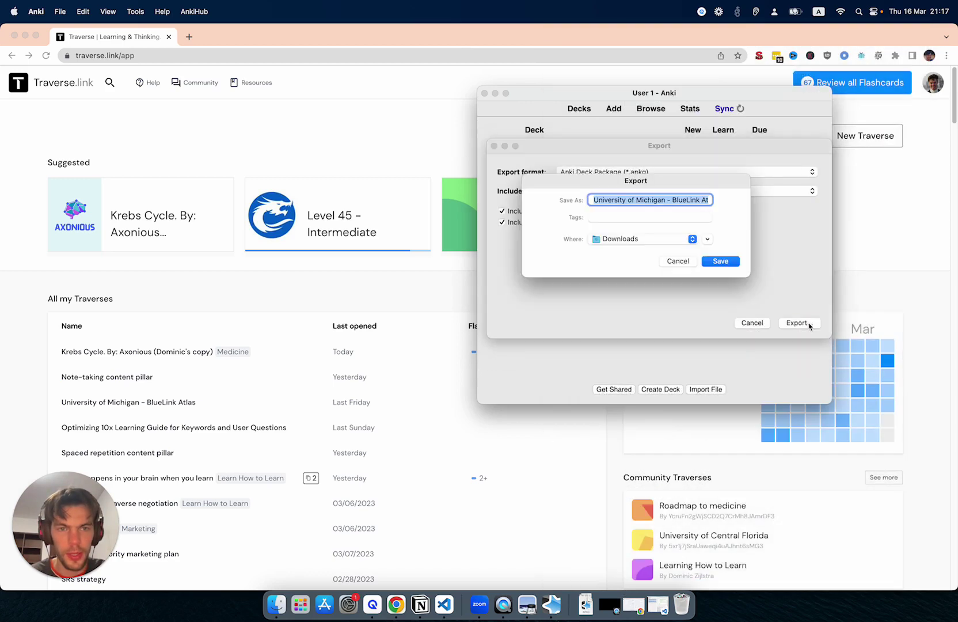
pyautogui.click(722, 260)
pyautogui.click(667, 317)
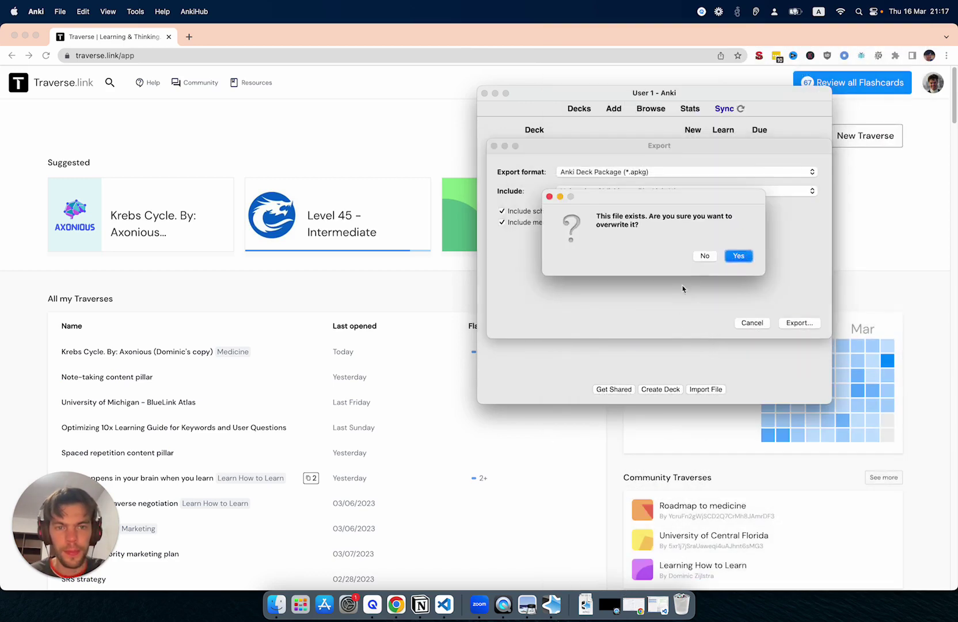
pyautogui.press('Return')
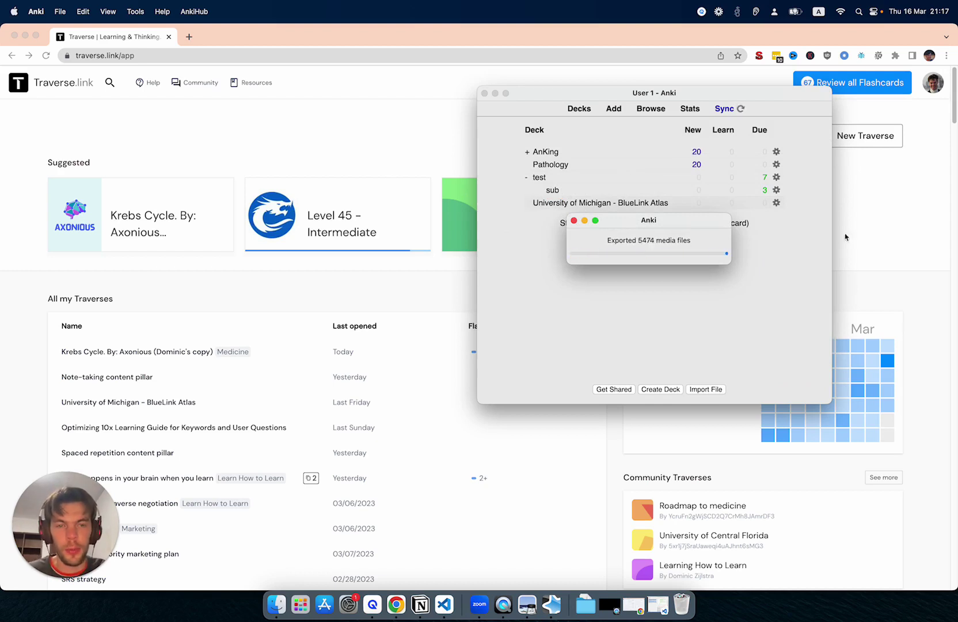
# Step: Upload the newly exported BlueLink Atlas .apkg from Downloads through Traverse's Anki import page
pyautogui.click(902, 225)
pyautogui.click(777, 138)
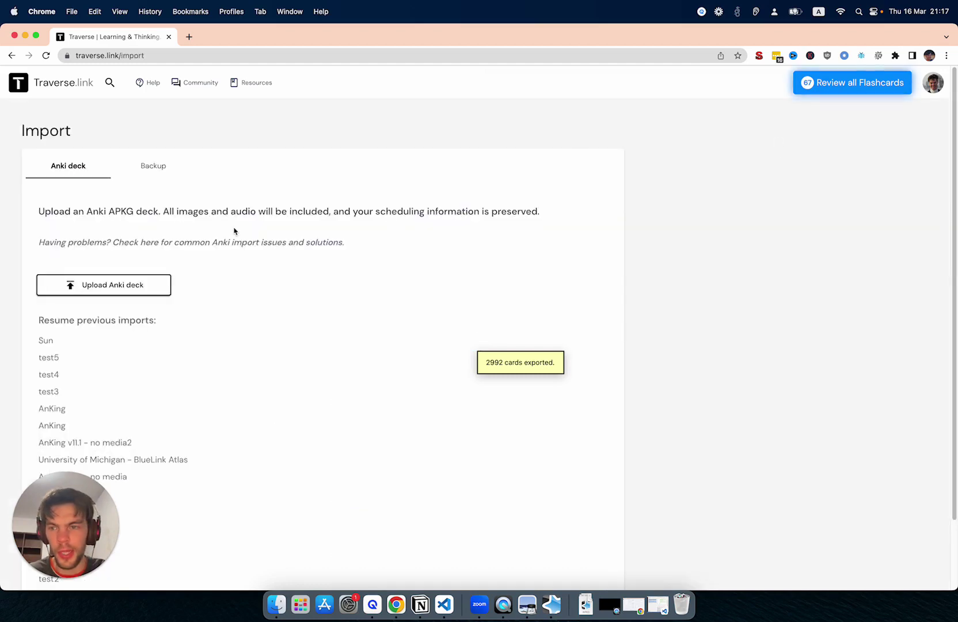
pyautogui.click(129, 287)
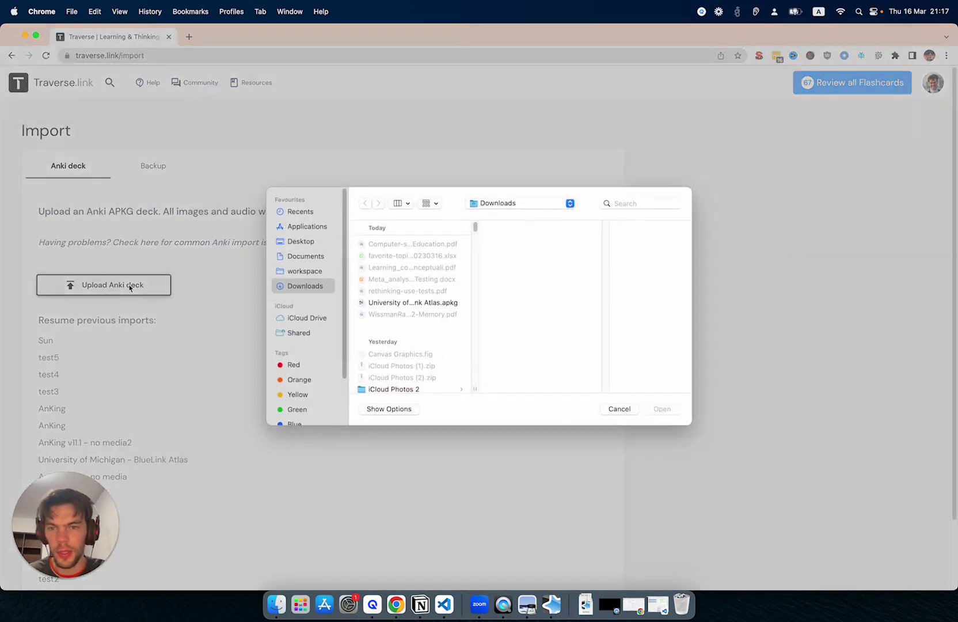
pyautogui.click(429, 304)
pyautogui.click(665, 410)
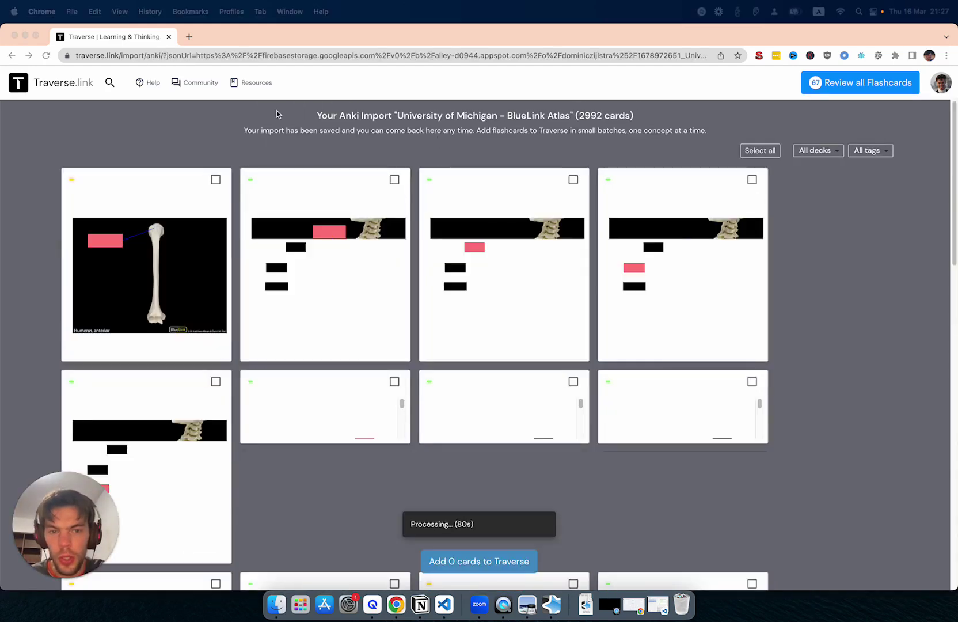
pyautogui.click(248, 132)
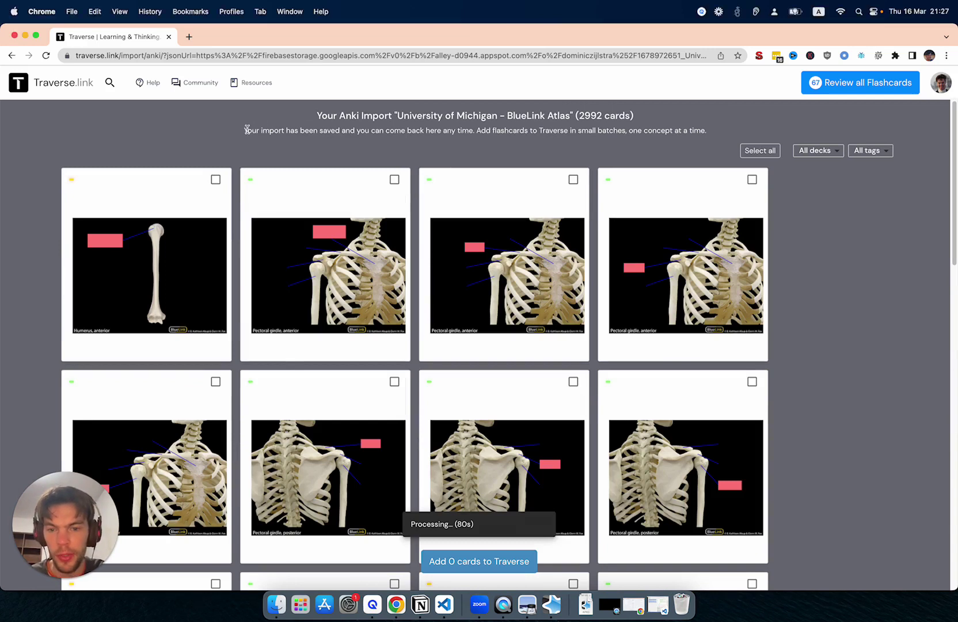
pyautogui.scroll(-2, 799, 298)
pyautogui.scroll(2, 799, 298)
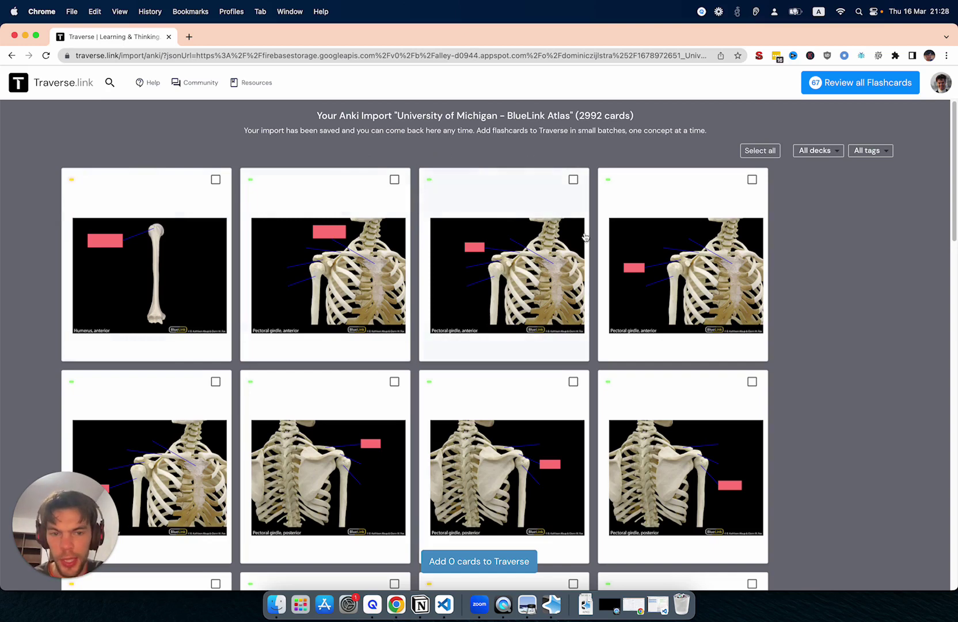
pyautogui.scroll(-5, 644, 325)
pyautogui.scroll(-15, 646, 326)
pyautogui.scroll(-15, 645, 326)
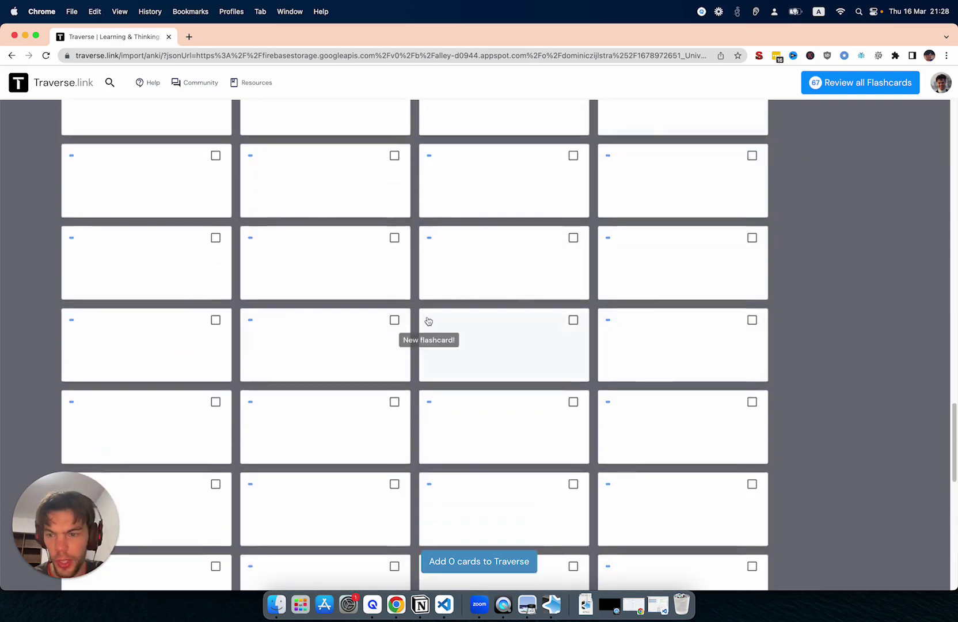
pyautogui.scroll(10, 492, 320)
pyautogui.scroll(20, 491, 317)
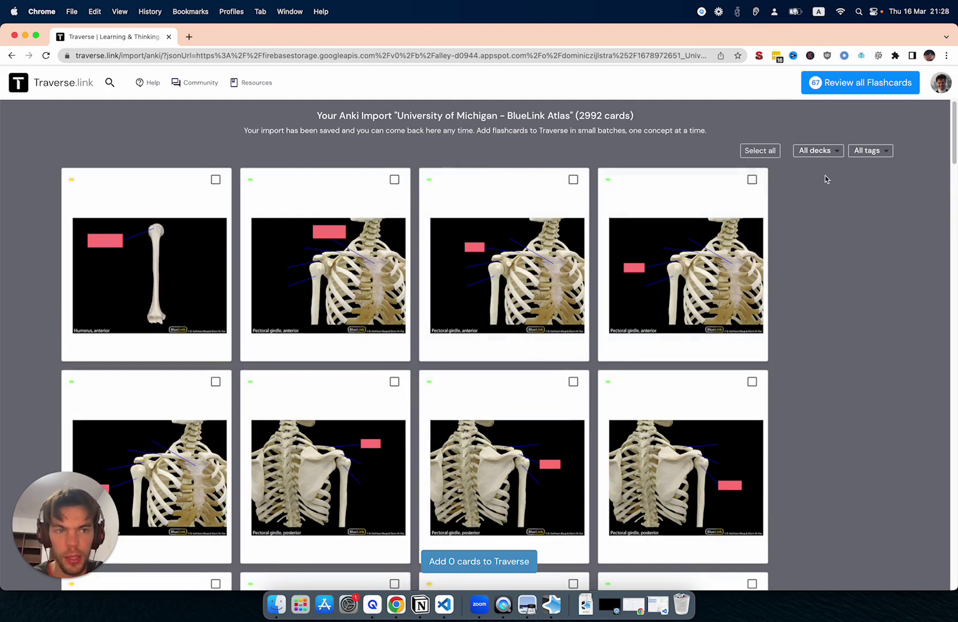
# Step: Filter the imported cards to the BlueLink::DeepBack+SpinalCord tag
pyautogui.click(865, 151)
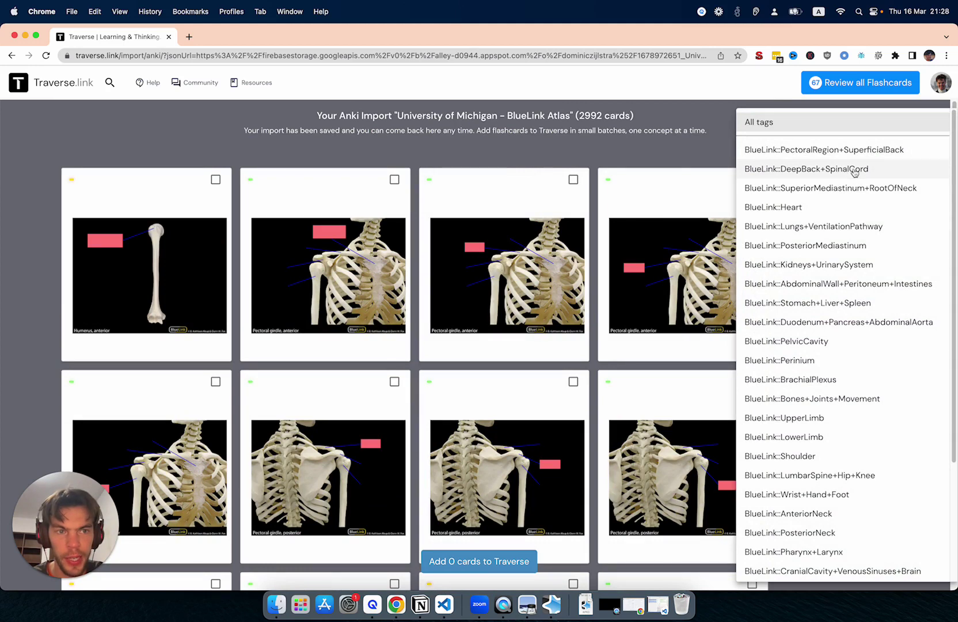
pyautogui.click(854, 171)
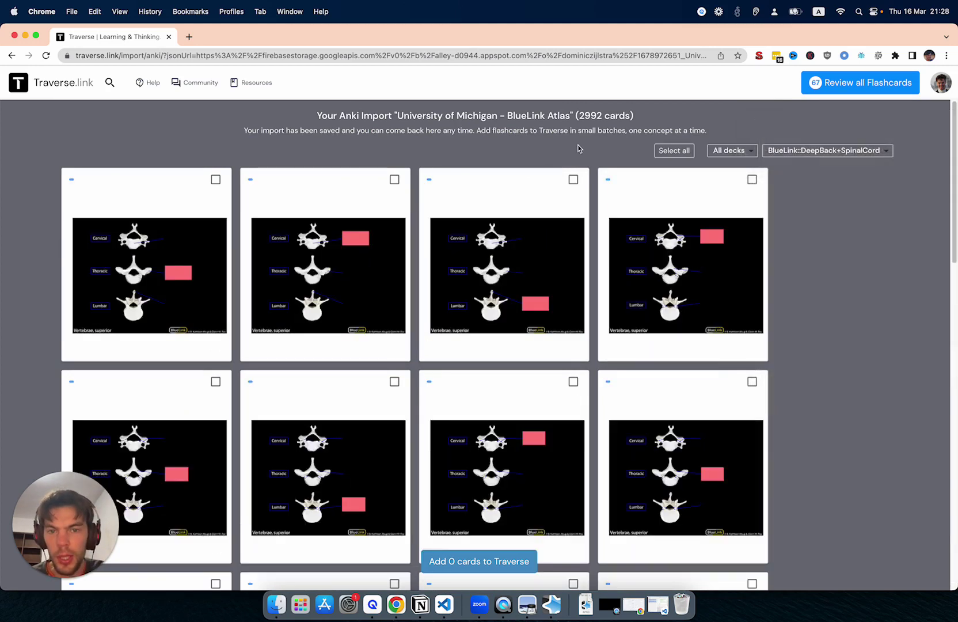
pyautogui.scroll(-5, 234, 219)
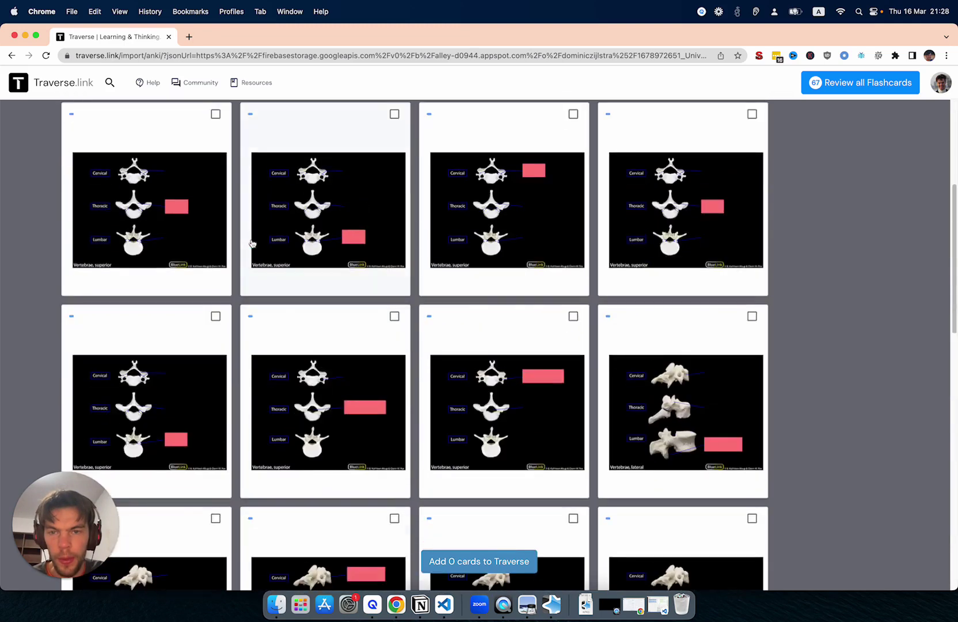
# Step: Tick seven vertebrae cards across the first two rows
pyautogui.click(216, 114)
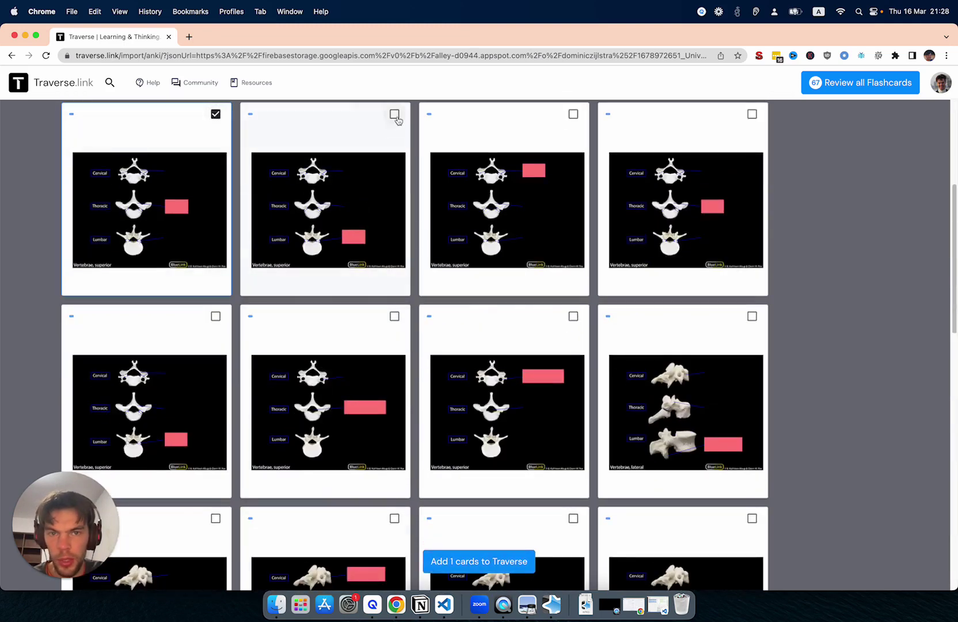
pyautogui.click(395, 114)
pyautogui.click(573, 115)
pyautogui.click(750, 115)
pyautogui.click(572, 317)
pyautogui.click(395, 316)
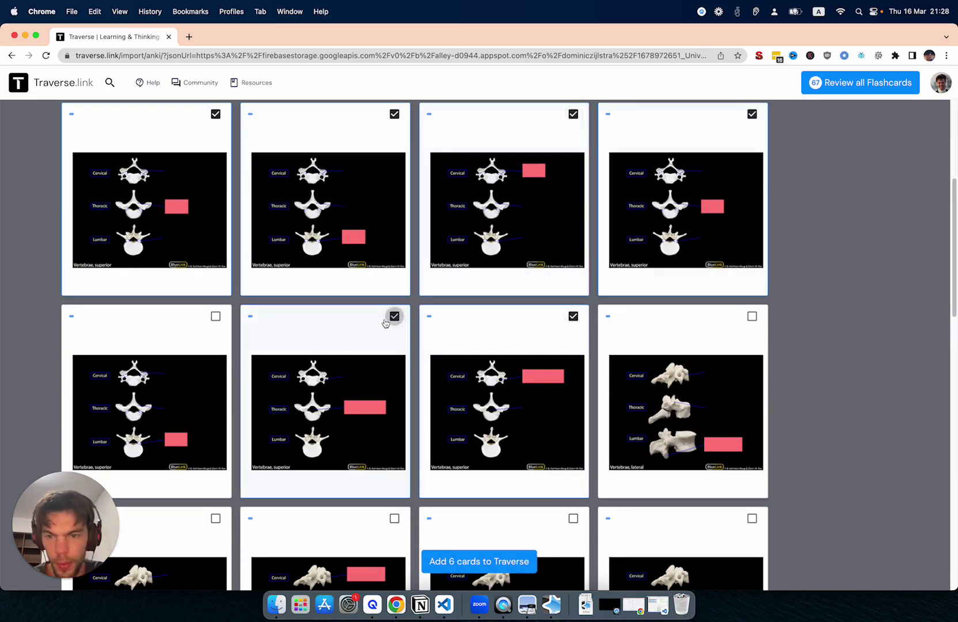
pyautogui.click(215, 316)
pyautogui.scroll(2, 403, 392)
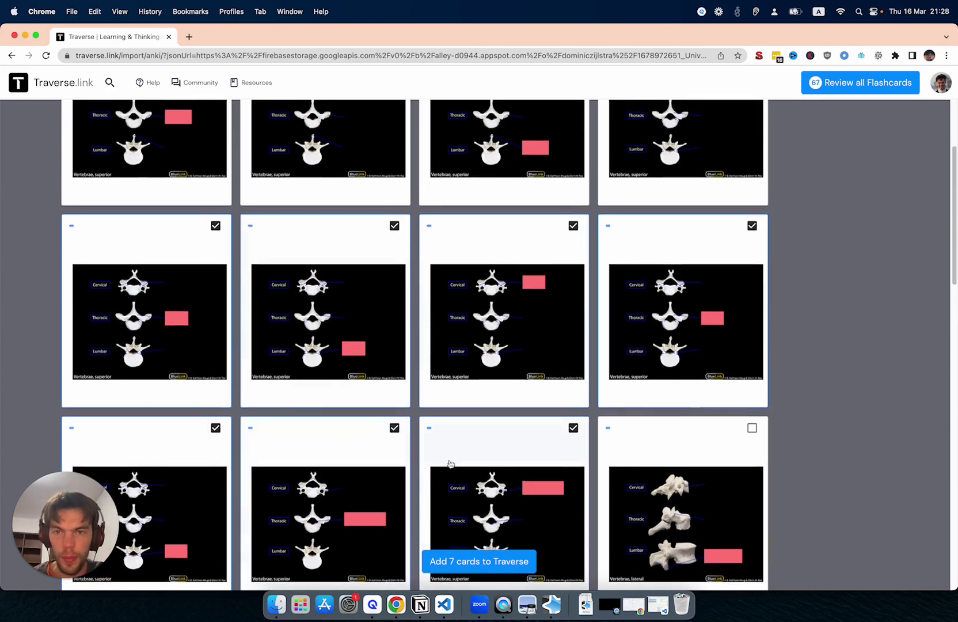
# Step: Move the 7 selected cards into a traverse titled 'University of Michigan - BlueLink Atlas'
pyautogui.click(493, 573)
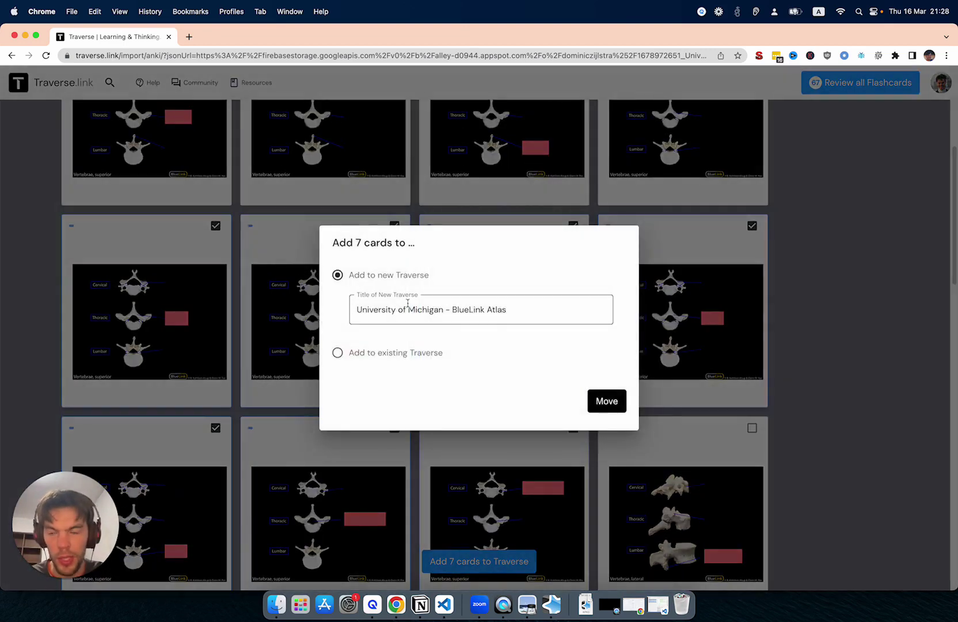
pyautogui.tripleClick(462, 304)
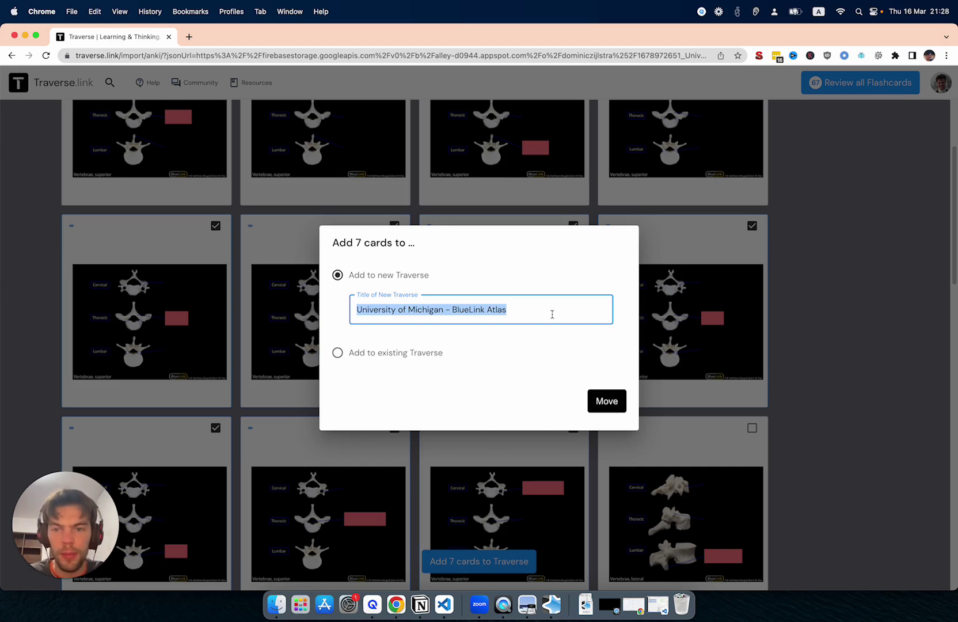
pyautogui.click(607, 403)
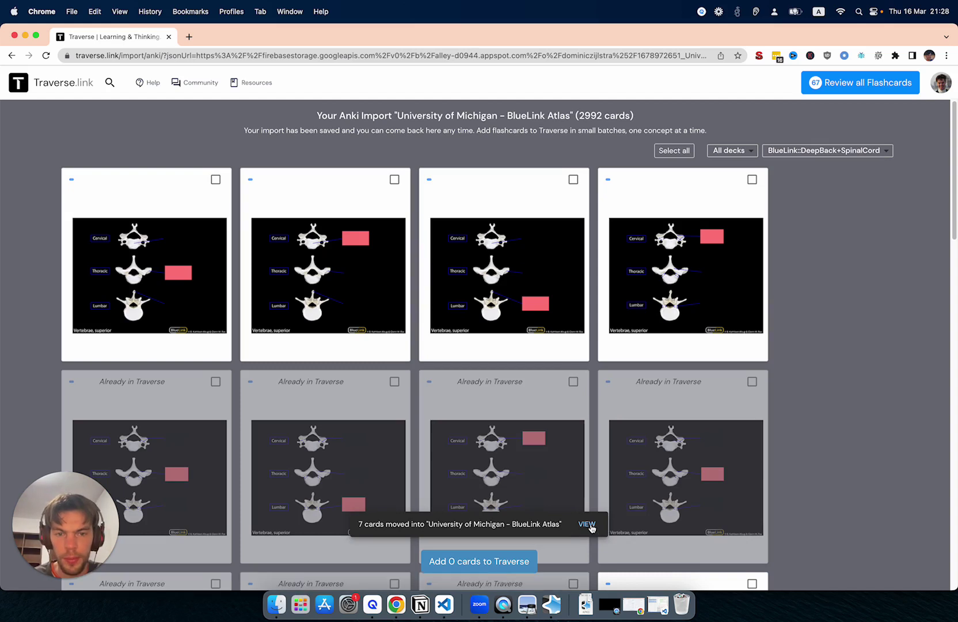
# Step: Open the new map, review its flashcards, and drag the 7-card note slightly lower
pyautogui.click(587, 523)
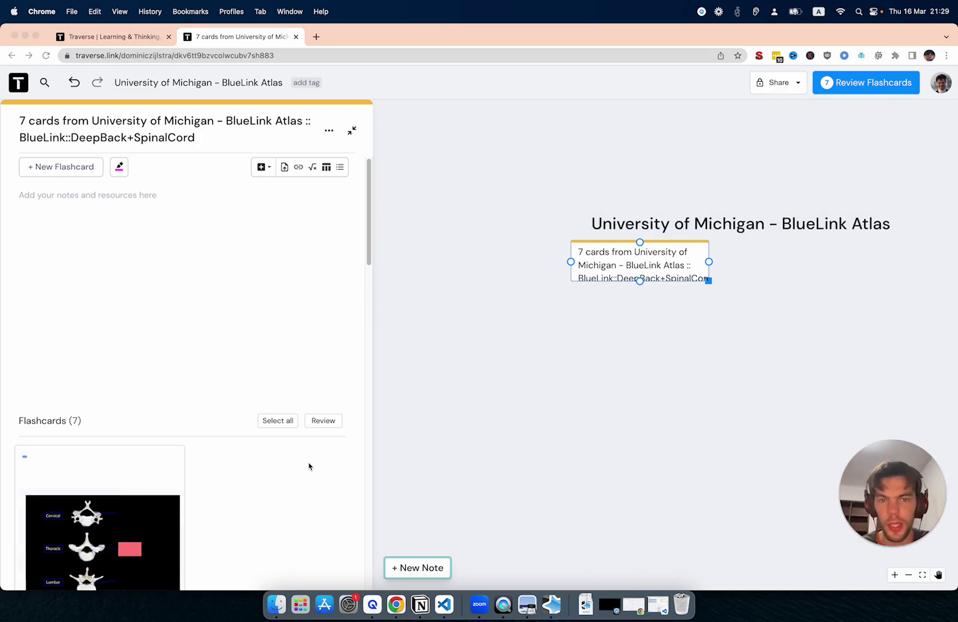
pyautogui.scroll(-10, 310, 466)
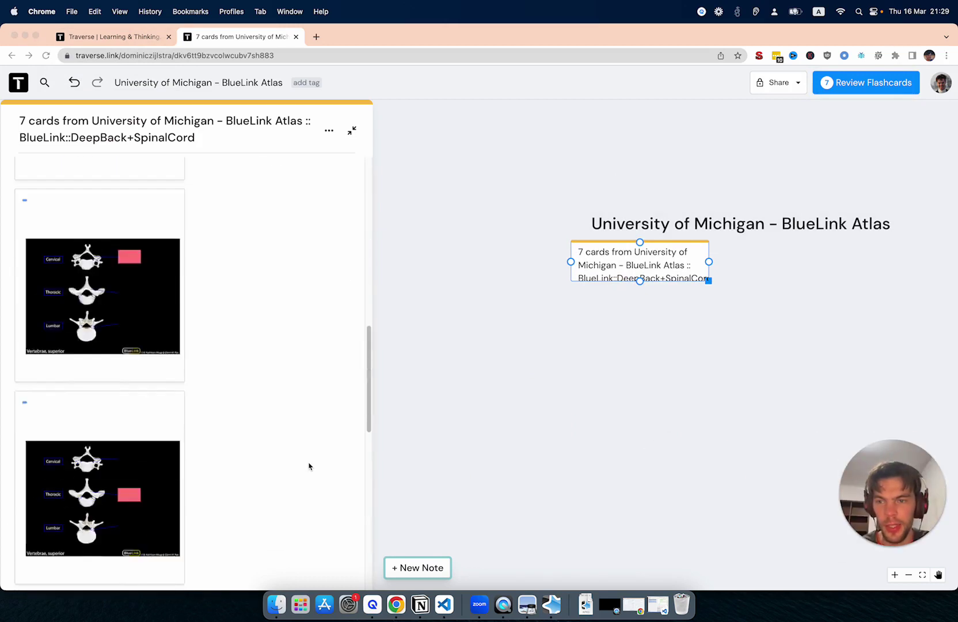
pyautogui.scroll(10, 309, 466)
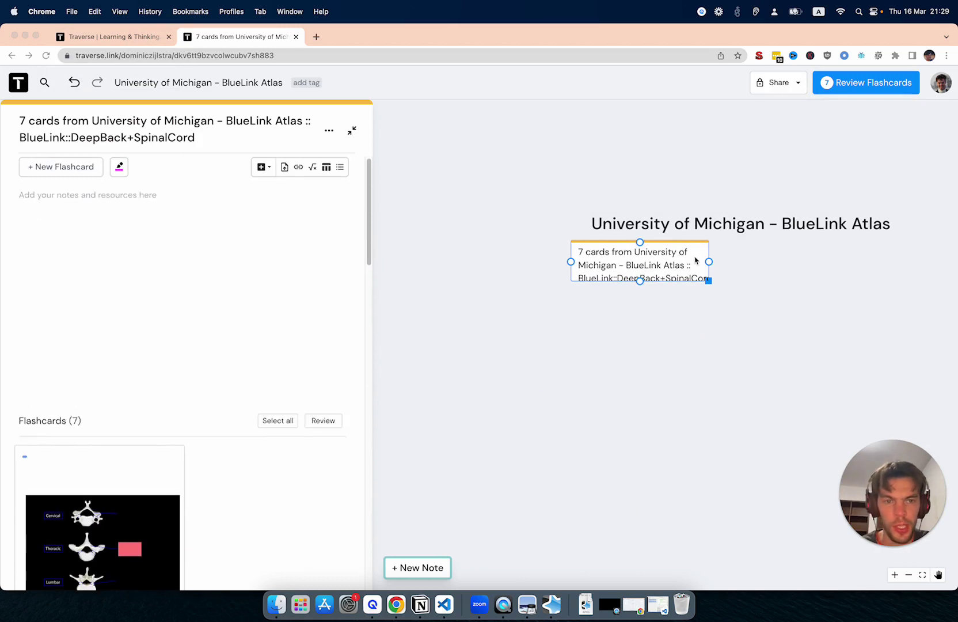
pyautogui.moveTo(698, 268); pyautogui.dragTo(696, 309)
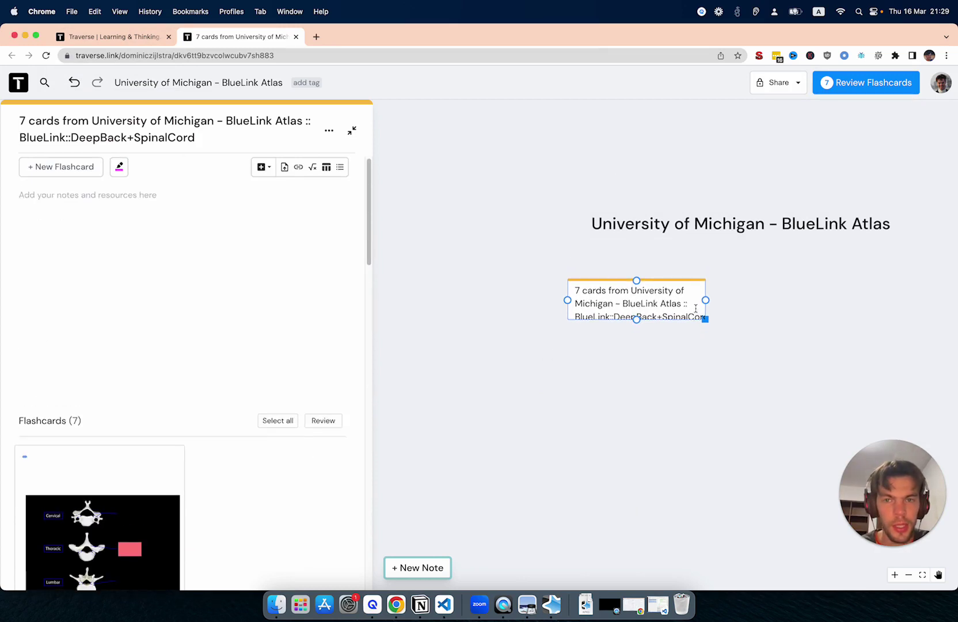
# Step: Back on the import page, tick five lateral vertebra cards
pyautogui.click(132, 37)
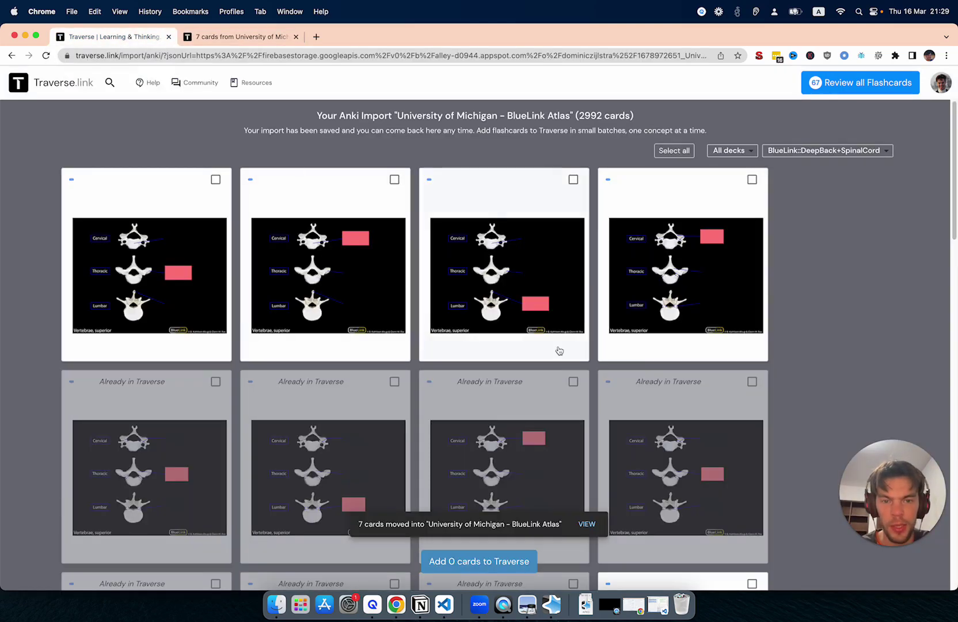
pyautogui.scroll(-5, 558, 350)
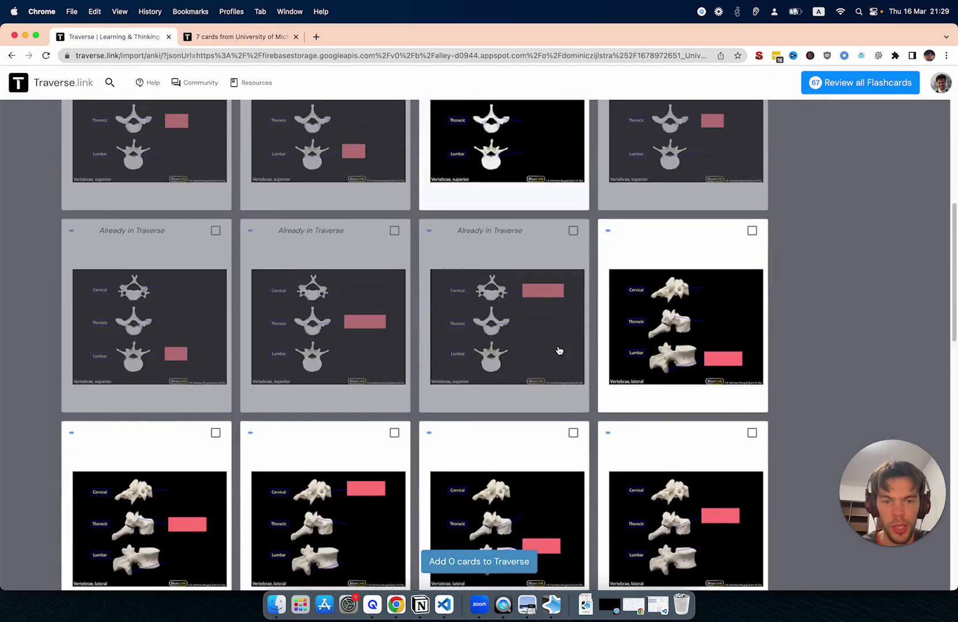
pyautogui.scroll(-3, 558, 349)
pyautogui.scroll(1, 664, 241)
pyautogui.click(751, 119)
pyautogui.click(752, 321)
pyautogui.click(572, 321)
pyautogui.click(394, 321)
pyautogui.click(215, 320)
pyautogui.scroll(-3, 210, 323)
pyautogui.scroll(2, 313, 377)
pyautogui.scroll(1, 314, 377)
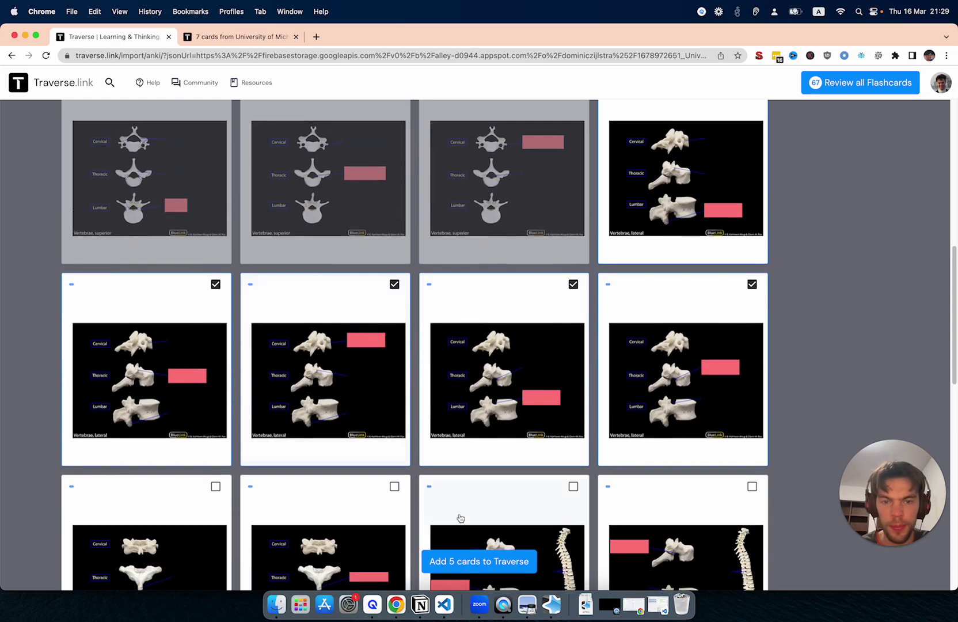
# Step: Move the 5 cards into the existing University of Michigan - BlueLink Atlas traverse
pyautogui.click(503, 570)
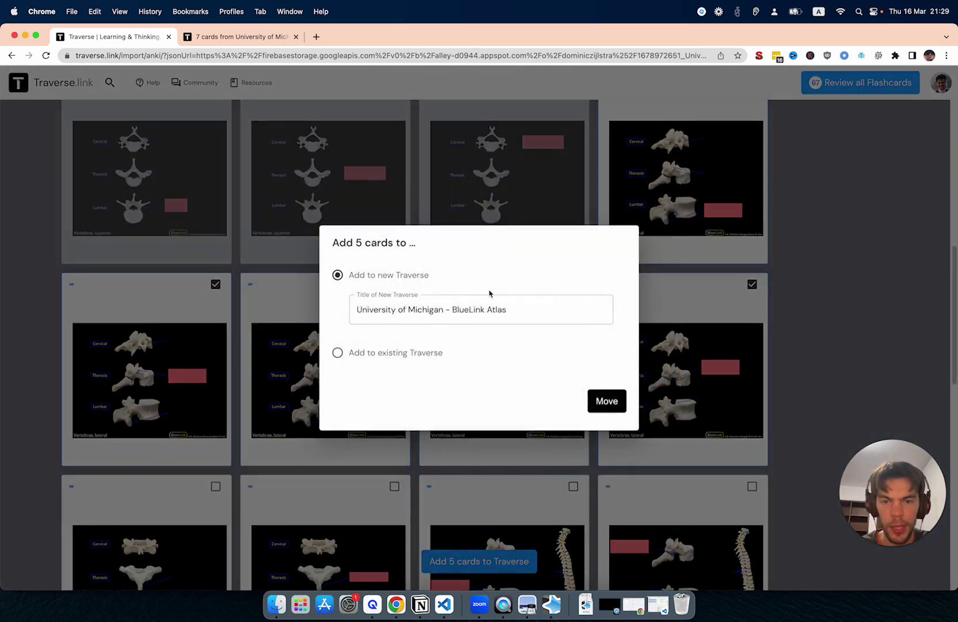
pyautogui.click(401, 352)
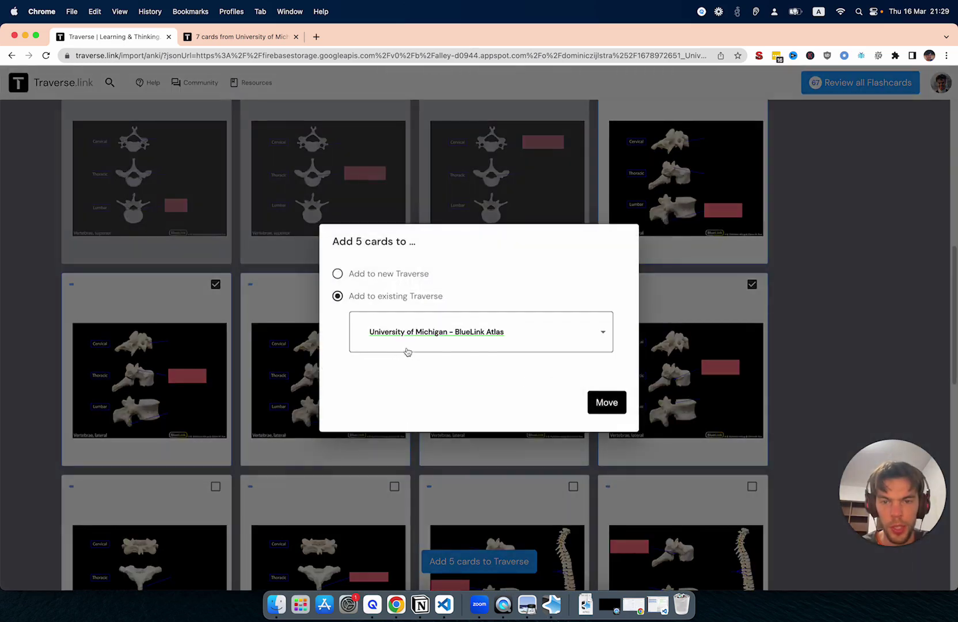
pyautogui.click(579, 330)
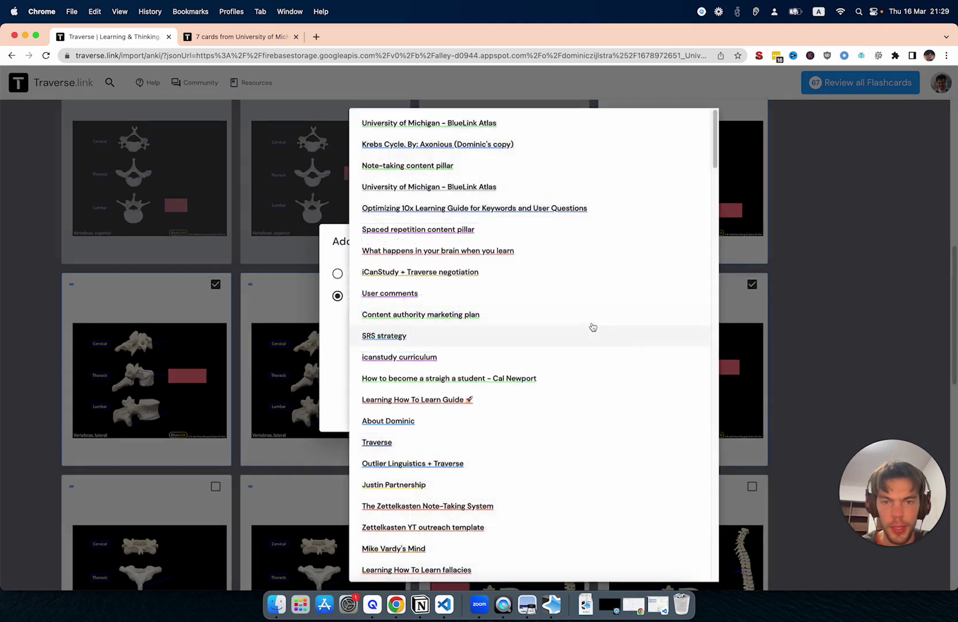
pyautogui.click(518, 132)
pyautogui.click(608, 400)
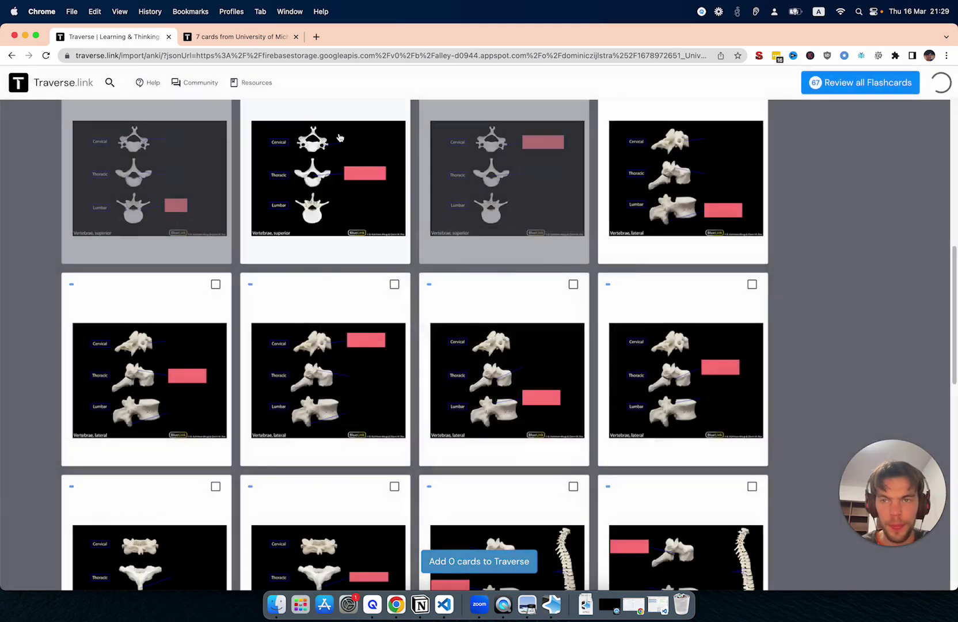
# Step: Move three lateral full-spine cards into the BlueLink Atlas traverse
pyautogui.click(295, 37)
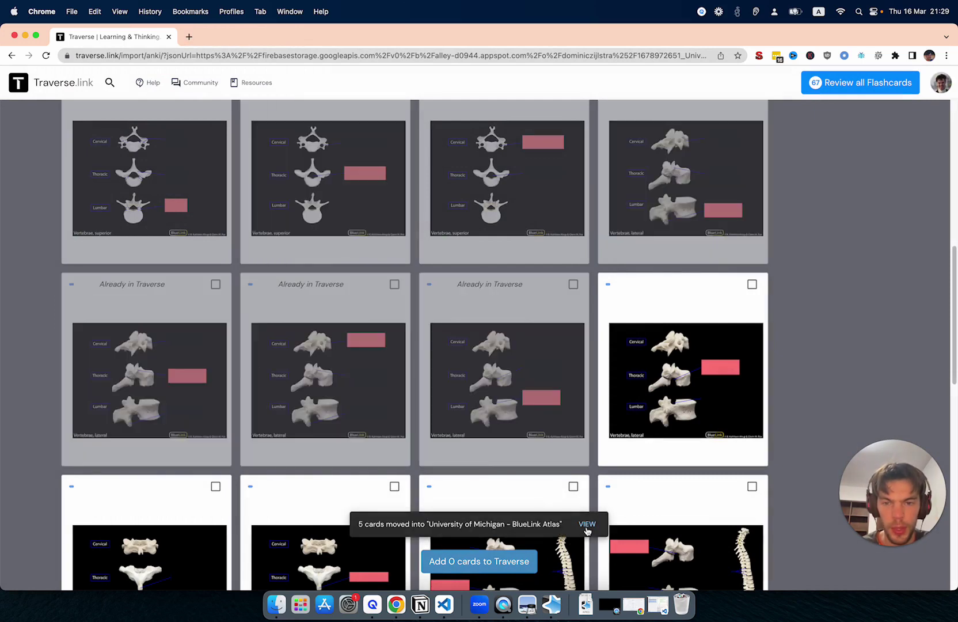
pyautogui.scroll(-6, 659, 493)
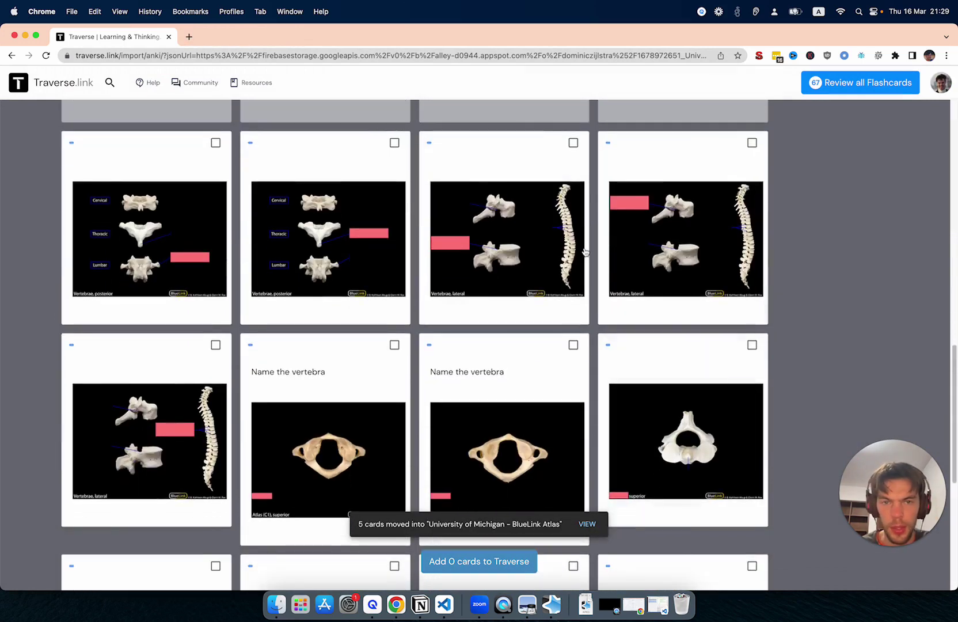
pyautogui.click(572, 143)
pyautogui.click(752, 142)
pyautogui.click(200, 356)
pyautogui.scroll(2, 200, 356)
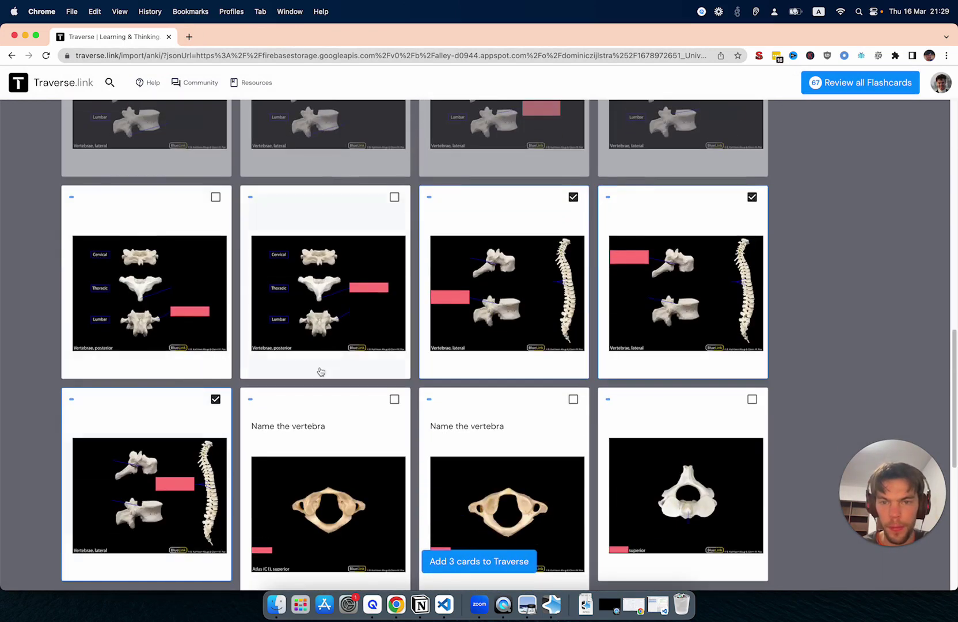
pyautogui.click(478, 560)
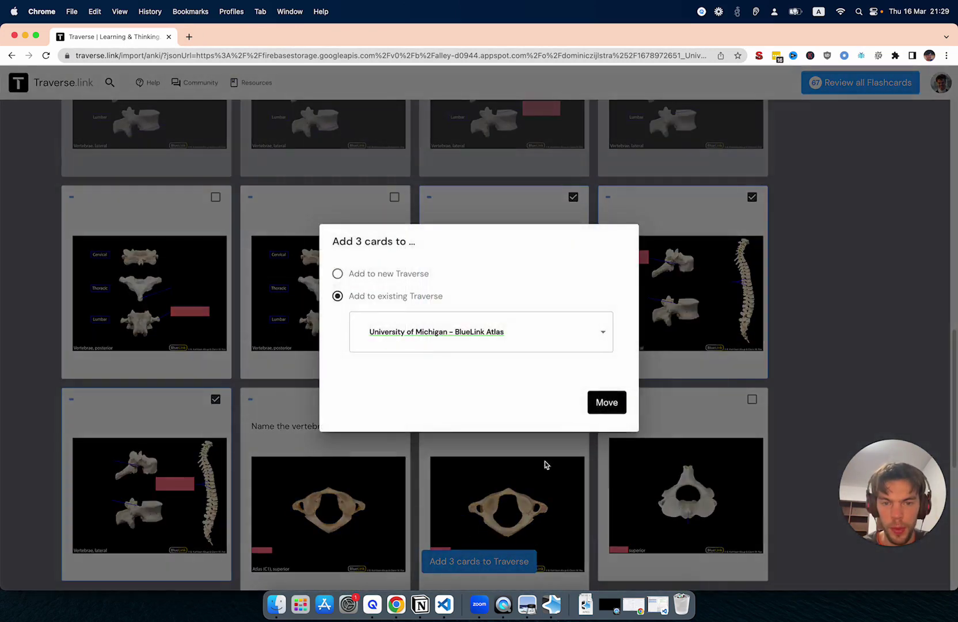
pyautogui.click(606, 403)
# Step: Move two posterior vertebrae cards, then two 'Name the vertebra' cards, into the traverse
pyautogui.click(194, 213)
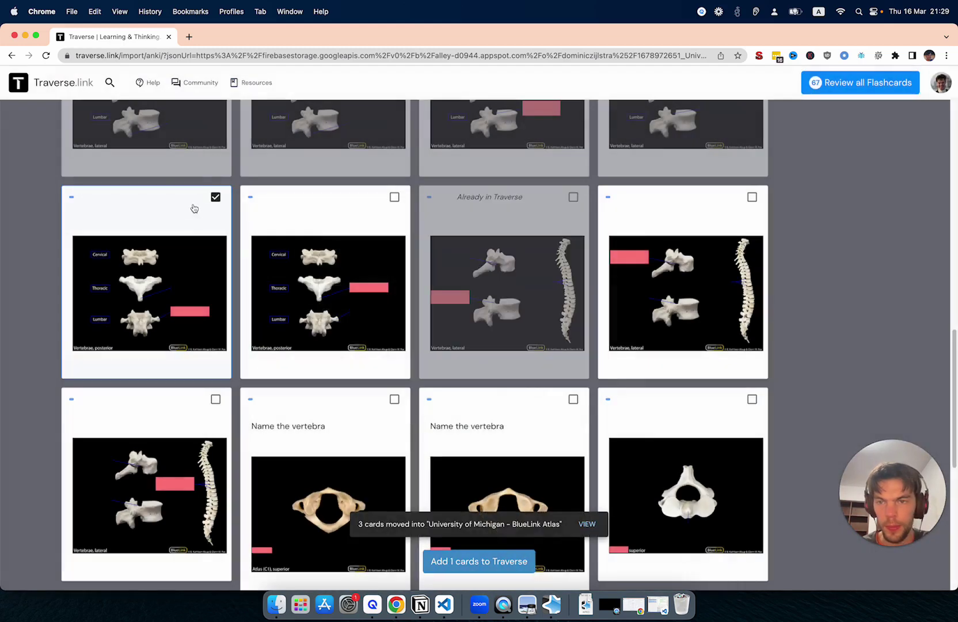
pyautogui.click(374, 212)
pyautogui.click(479, 561)
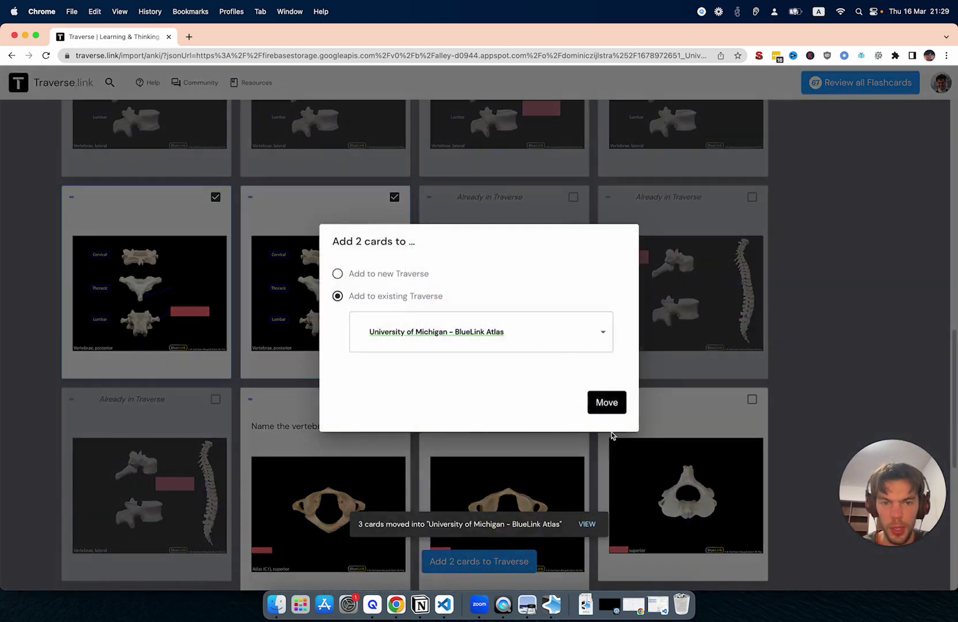
pyautogui.click(607, 404)
pyautogui.scroll(-3, 628, 411)
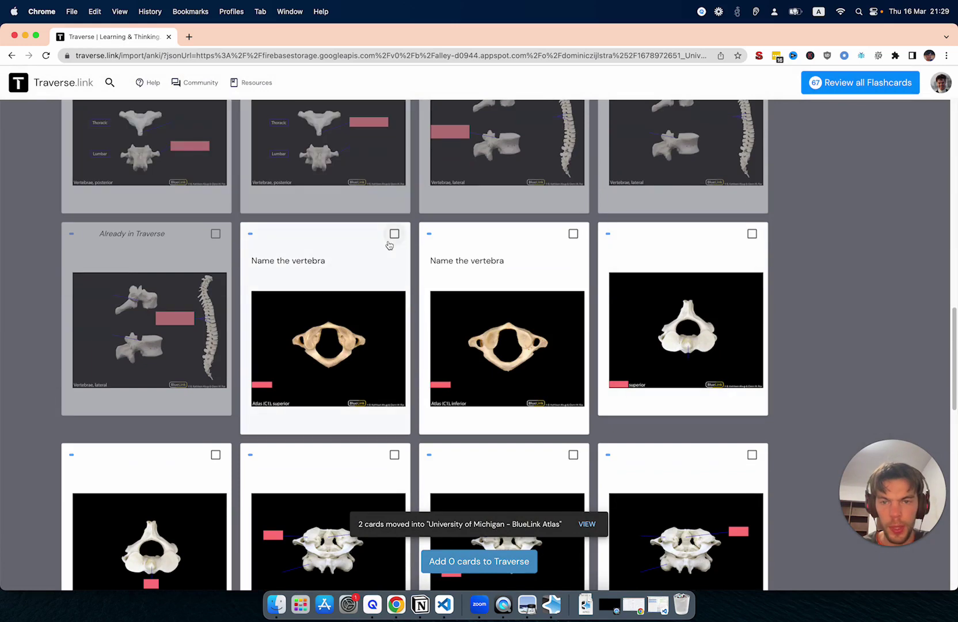
pyautogui.click(394, 233)
pyautogui.click(573, 234)
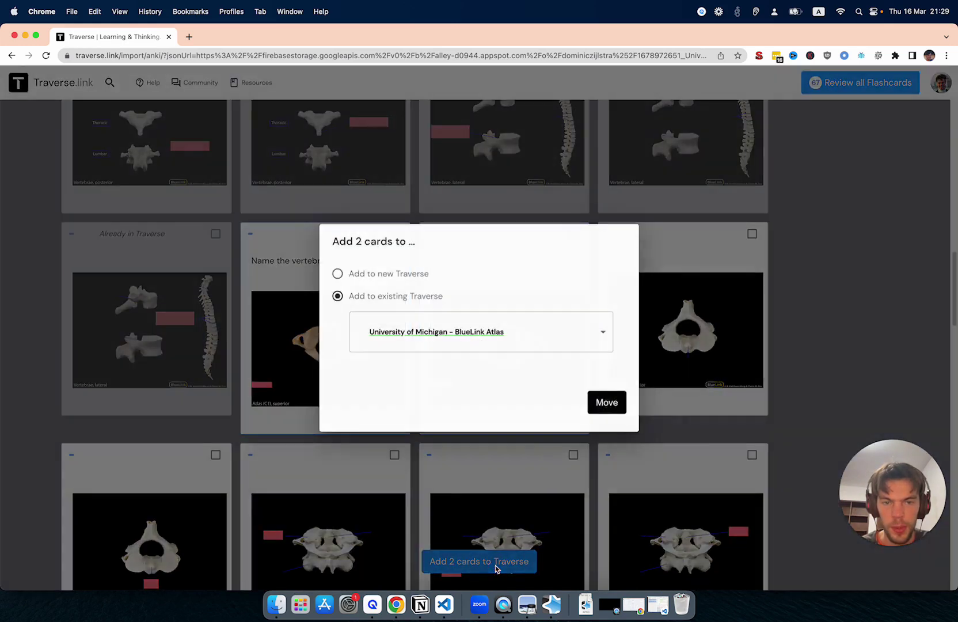
pyautogui.click(608, 402)
# Step: Move the two superior-view vertebra cards into the traverse
pyautogui.scroll(-3, 670, 414)
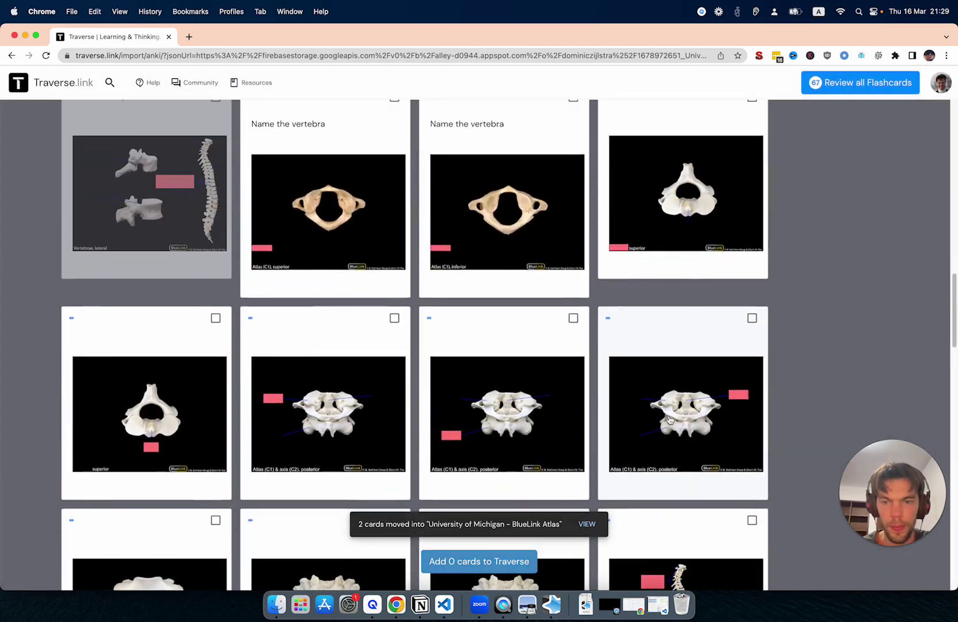
pyautogui.click(686, 238)
pyautogui.click(176, 372)
pyautogui.click(529, 563)
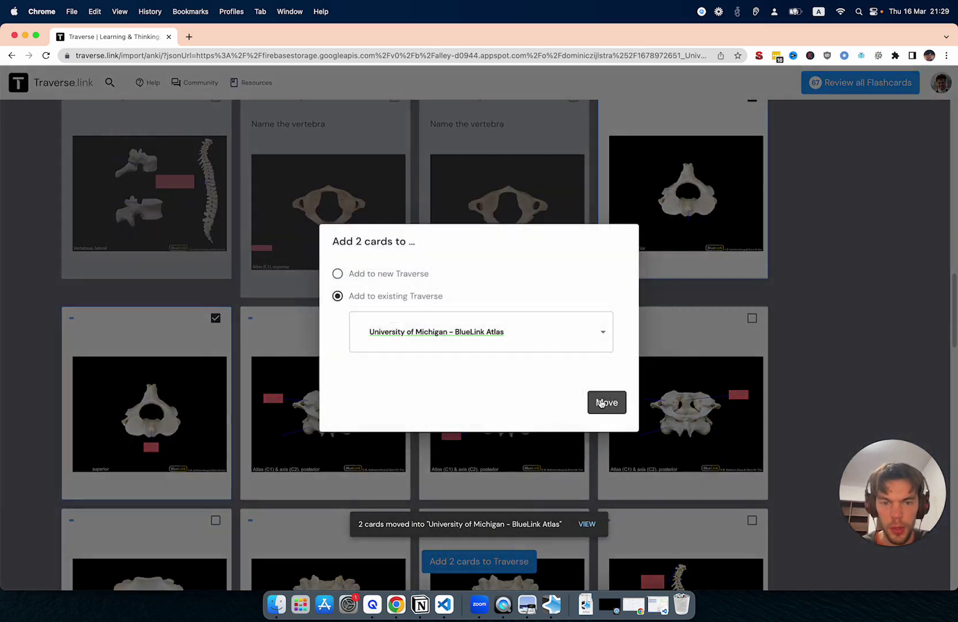
pyautogui.click(603, 402)
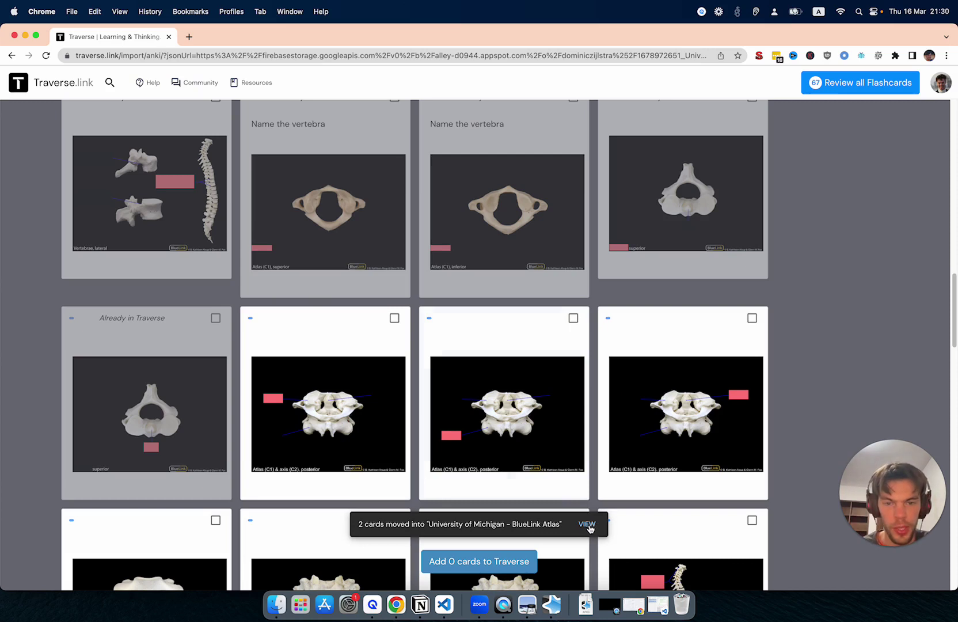
# Step: Open the map, scroll through the 2-card note's flashcards, then collapse its panel
pyautogui.click(586, 524)
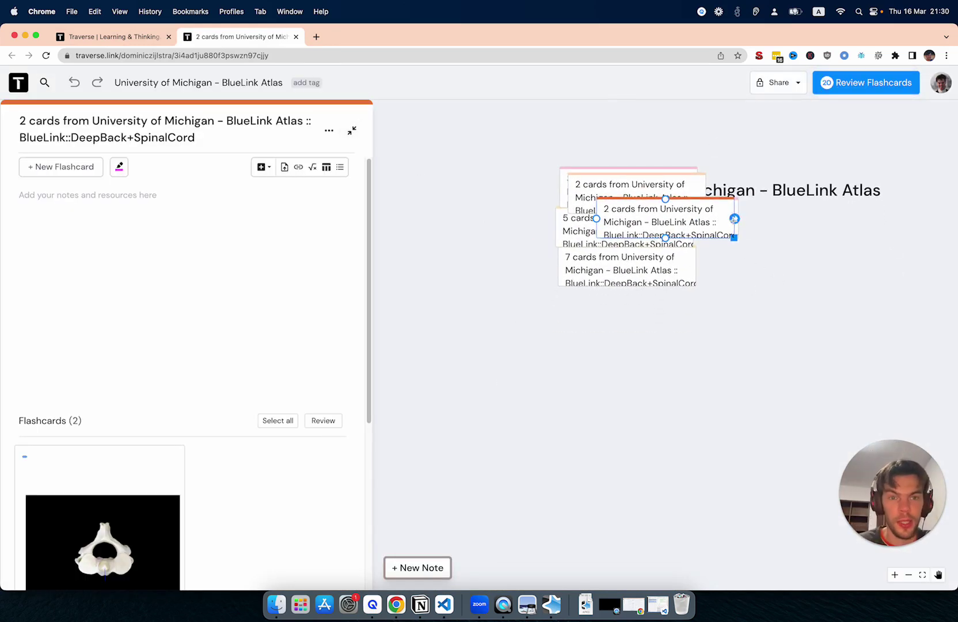
pyautogui.scroll(-5, 288, 303)
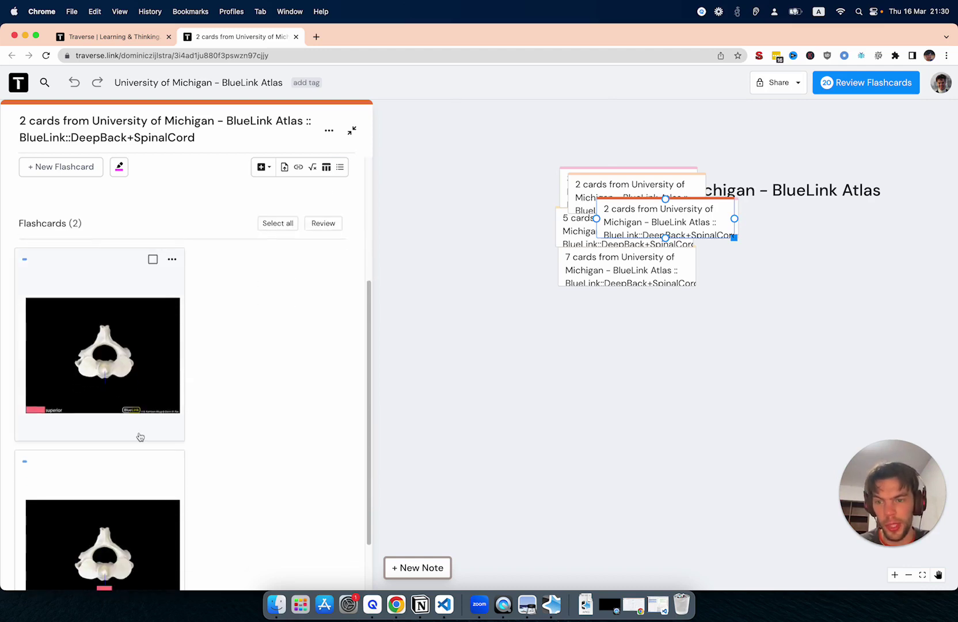
pyautogui.scroll(-3, 139, 437)
pyautogui.scroll(3, 142, 302)
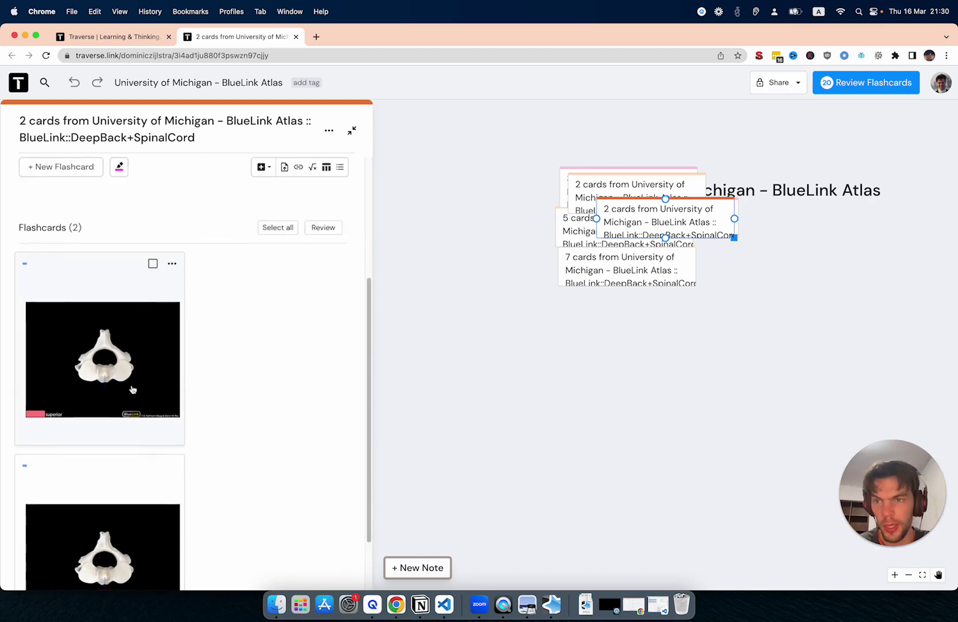
pyautogui.scroll(-2, 132, 389)
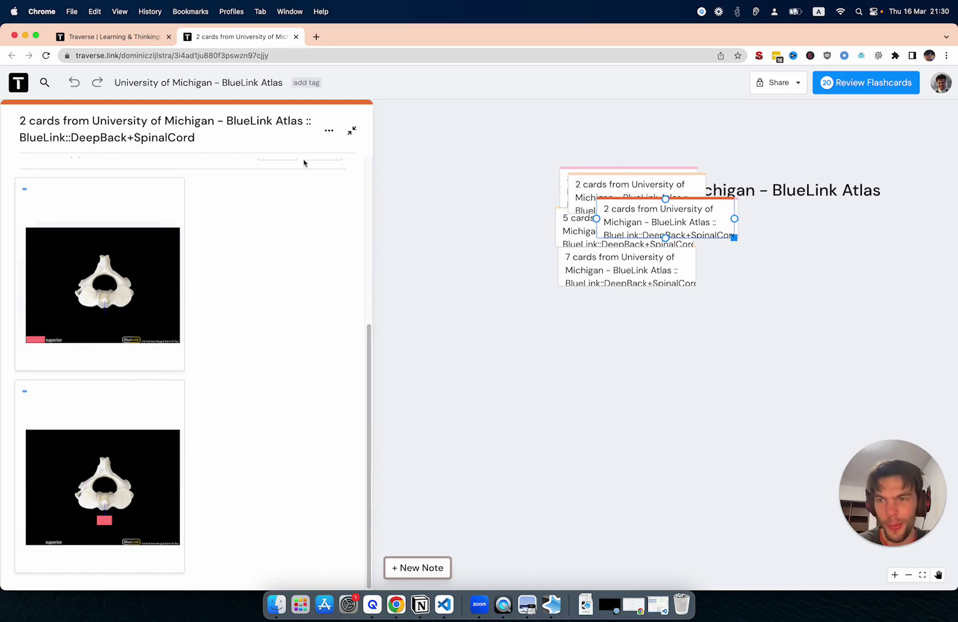
pyautogui.scroll(4, 318, 311)
pyautogui.scroll(-4, 323, 311)
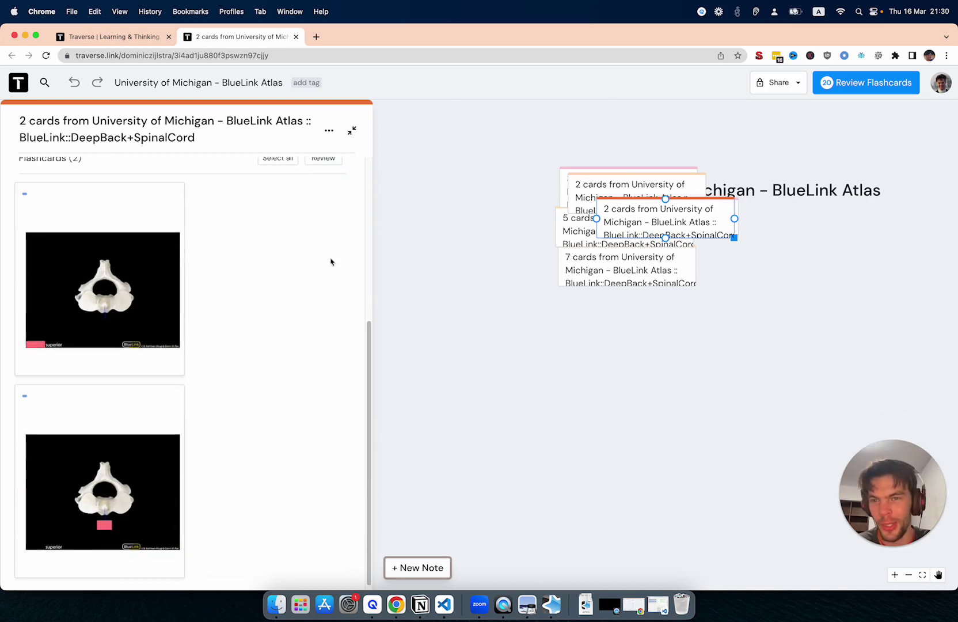
pyautogui.click(351, 131)
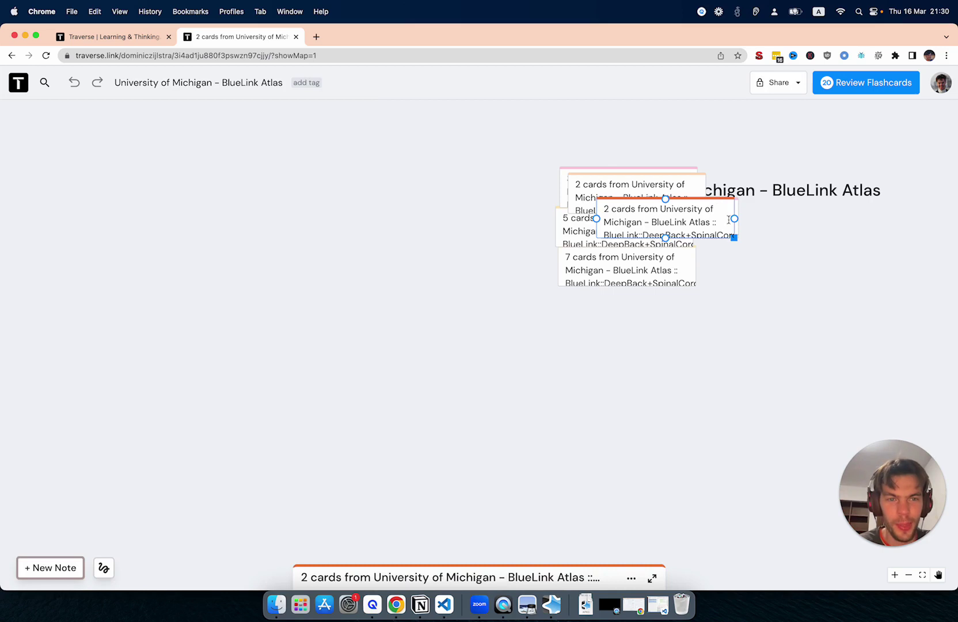
# Step: Drag a 2-card note below the cluster and shorten its title to DeepBack+SpinalCord
pyautogui.moveTo(727, 219); pyautogui.dragTo(710, 422)
pyautogui.click(652, 578)
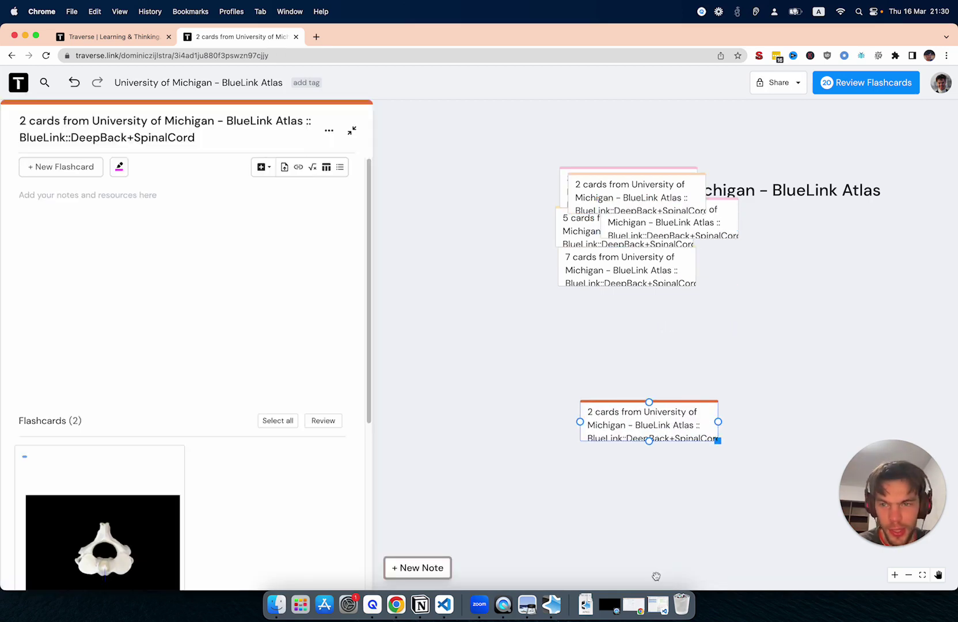
pyautogui.click(184, 123)
pyautogui.click(49, 132)
pyautogui.moveTo(72, 133); pyautogui.dragTo(23, 121)
pyautogui.press('BackSpace')
pyautogui.press('Return')
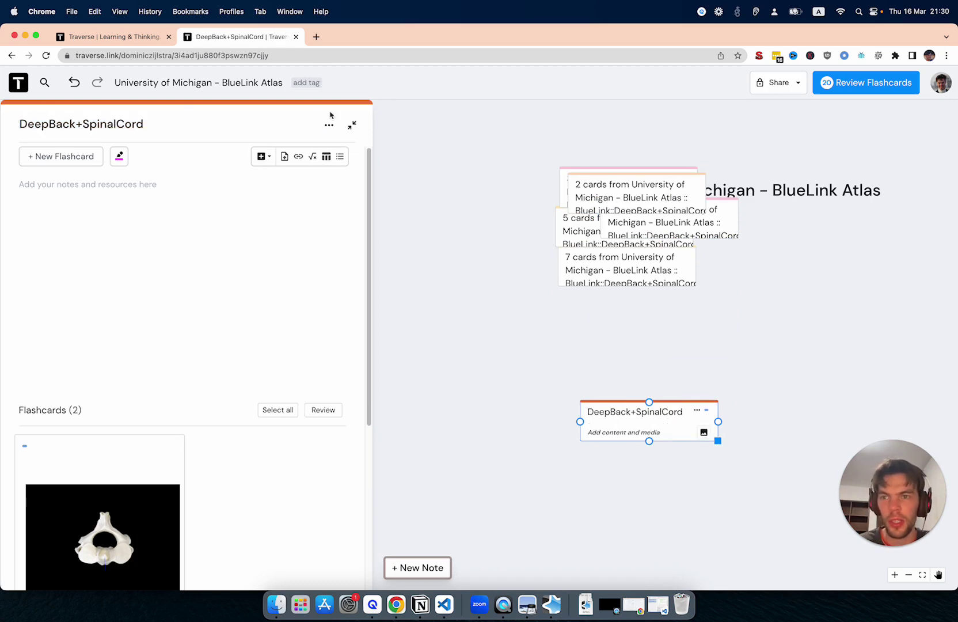
# Step: Collapse the panel and start editing the 7-card note's and another 2-card note's titles
pyautogui.click(351, 125)
pyautogui.doubleClick(667, 275)
pyautogui.press('Escape')
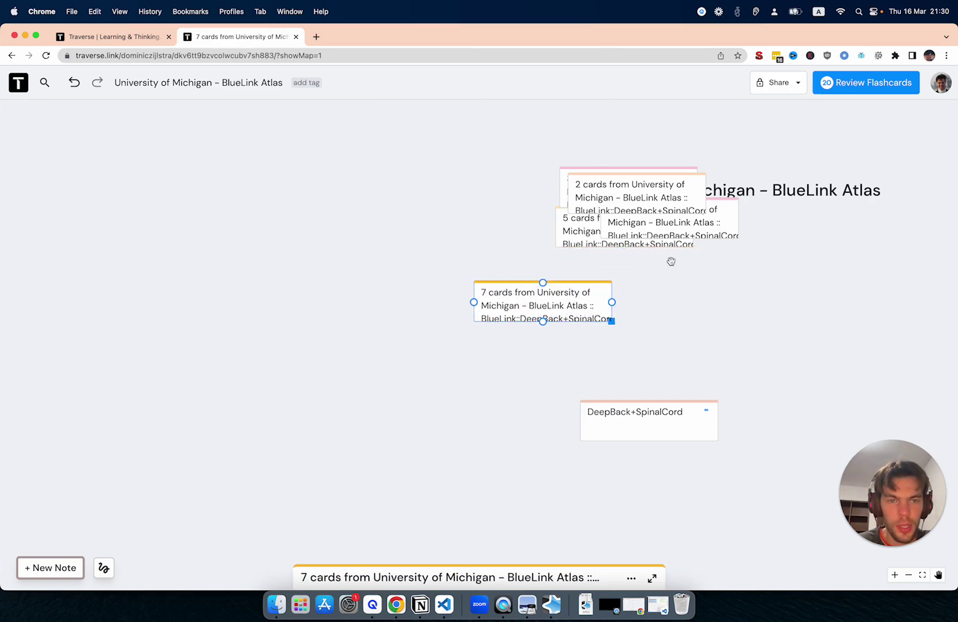
pyautogui.doubleClick(707, 237)
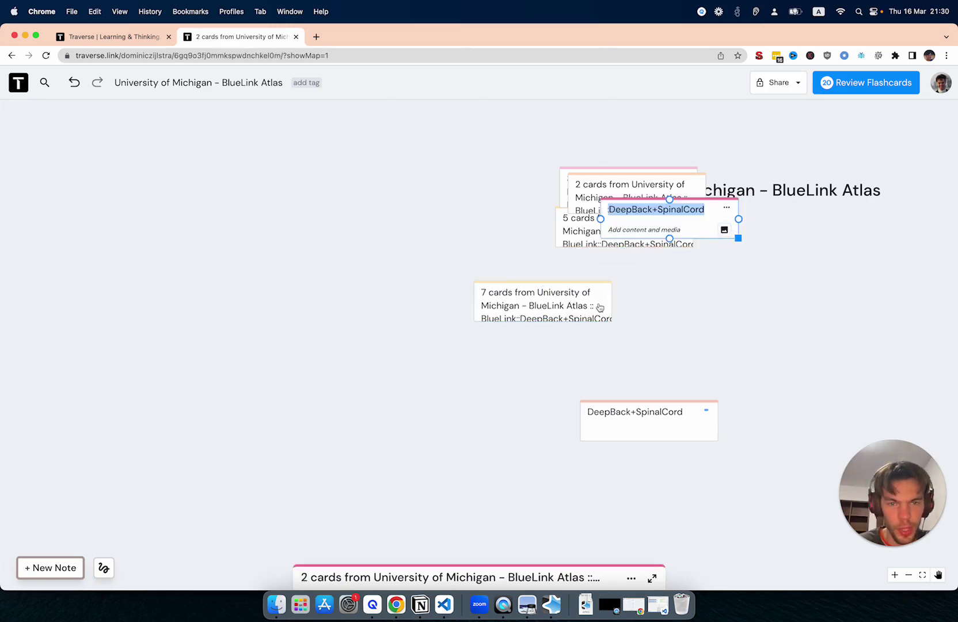
# Step: Spread the notes: 7-card near DeepBack+SpinalCord, 2-card notes left and right, 3-card below
pyautogui.moveTo(599, 307); pyautogui.dragTo(713, 369)
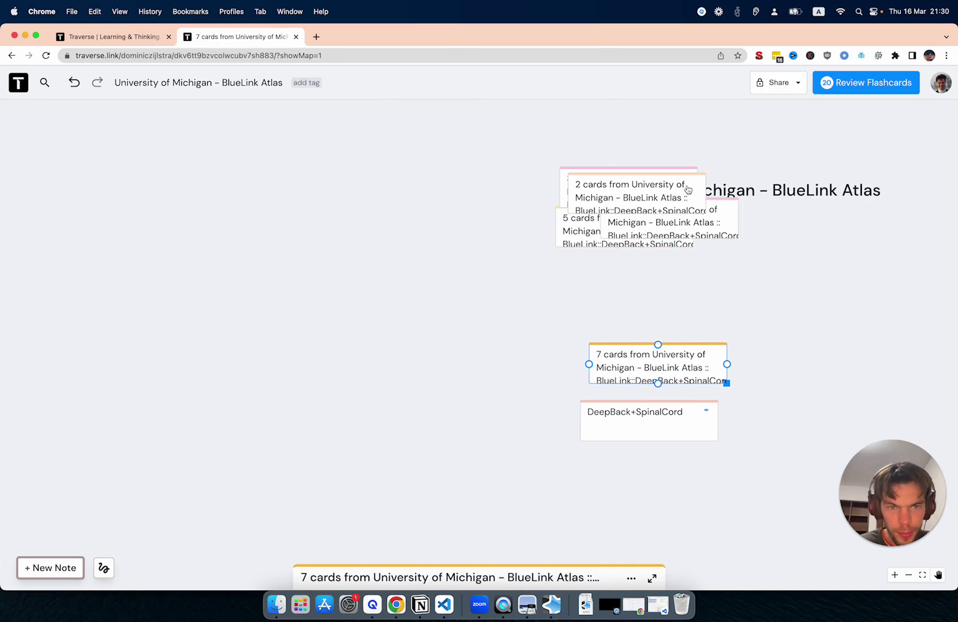
pyautogui.moveTo(687, 189); pyautogui.dragTo(508, 406)
pyautogui.moveTo(727, 218); pyautogui.dragTo(875, 416)
pyautogui.moveTo(647, 220); pyautogui.dragTo(672, 299)
pyautogui.moveTo(651, 194); pyautogui.dragTo(672, 476)
# Step: Align the column: 5-card note above the 7-card note, 3-card note lower down
pyautogui.scroll(-5, 762, 368)
pyautogui.scroll(3, 763, 367)
pyautogui.moveTo(676, 355); pyautogui.dragTo(672, 403)
pyautogui.moveTo(666, 245); pyautogui.dragTo(658, 241)
pyautogui.moveTo(654, 195); pyautogui.dragTo(654, 174)
pyautogui.moveTo(648, 245); pyautogui.dragTo(649, 231)
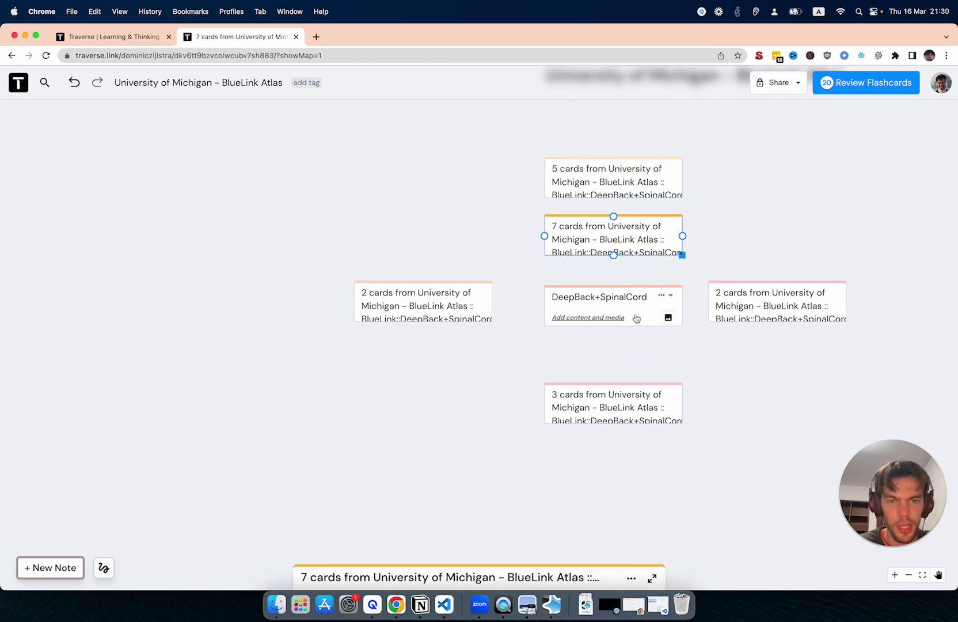
# Step: Draw a link from DeepBack+SpinalCord up to the 7-card note
pyautogui.click(622, 295)
pyautogui.moveTo(613, 286); pyautogui.dragTo(613, 223)
pyautogui.click(614, 214)
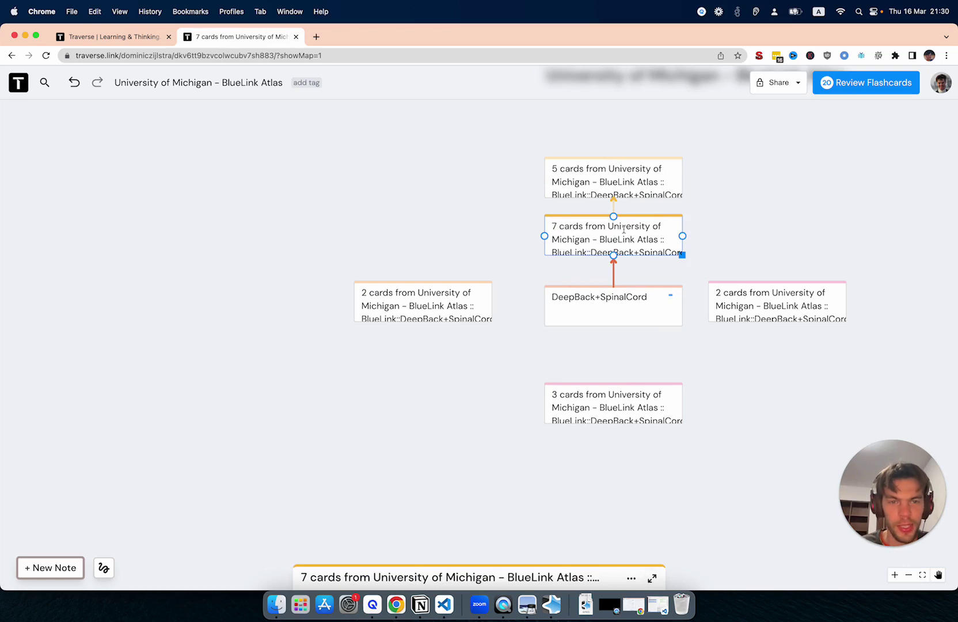
# Step: Expand the 7-card note and scroll through its seven vertebrae flashcards and links
pyautogui.click(656, 580)
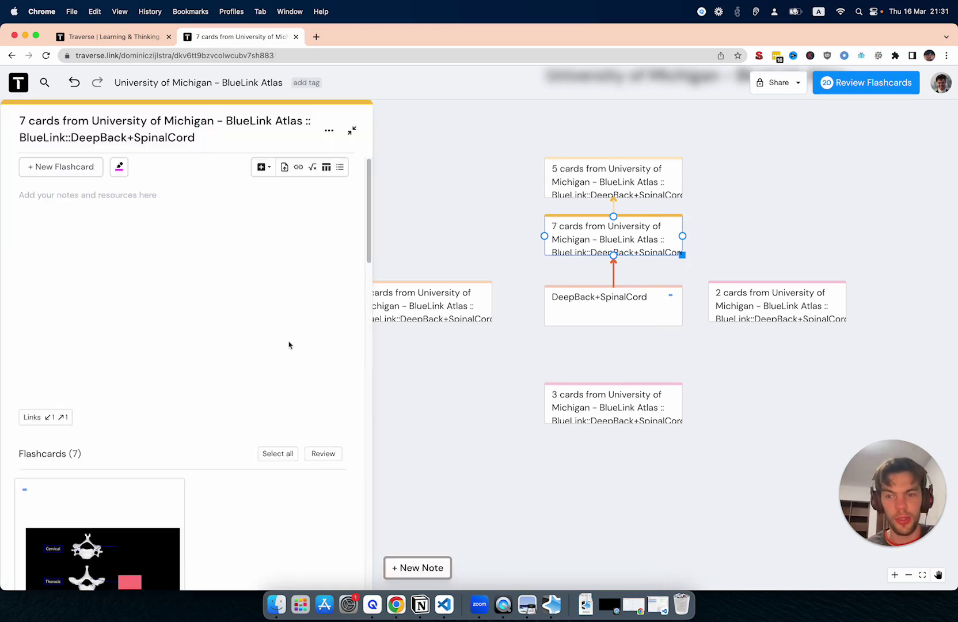
pyautogui.scroll(-10, 231, 385)
pyautogui.scroll(-3, 218, 398)
pyautogui.scroll(6, 219, 399)
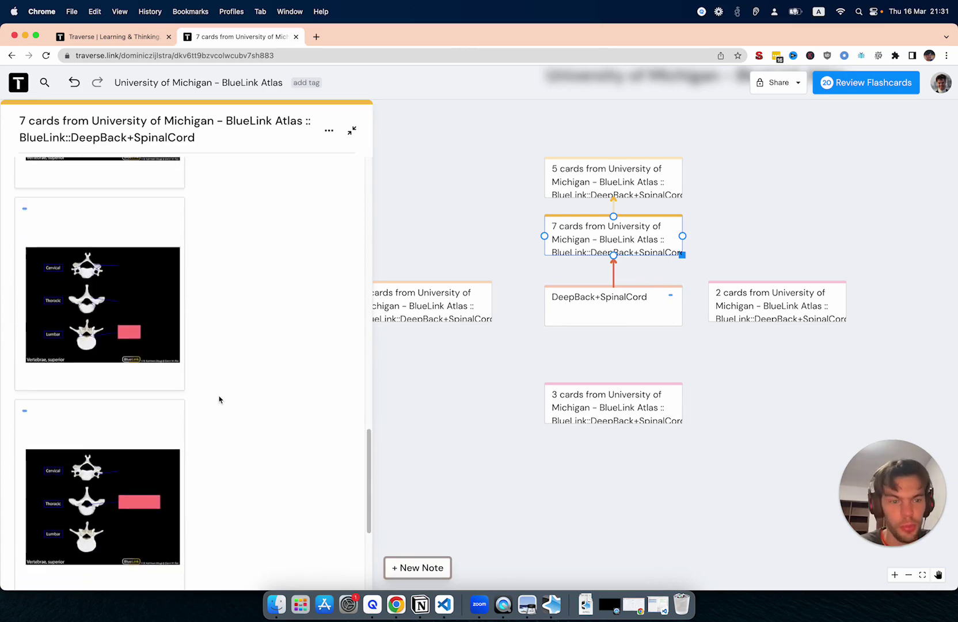
pyautogui.scroll(10, 219, 399)
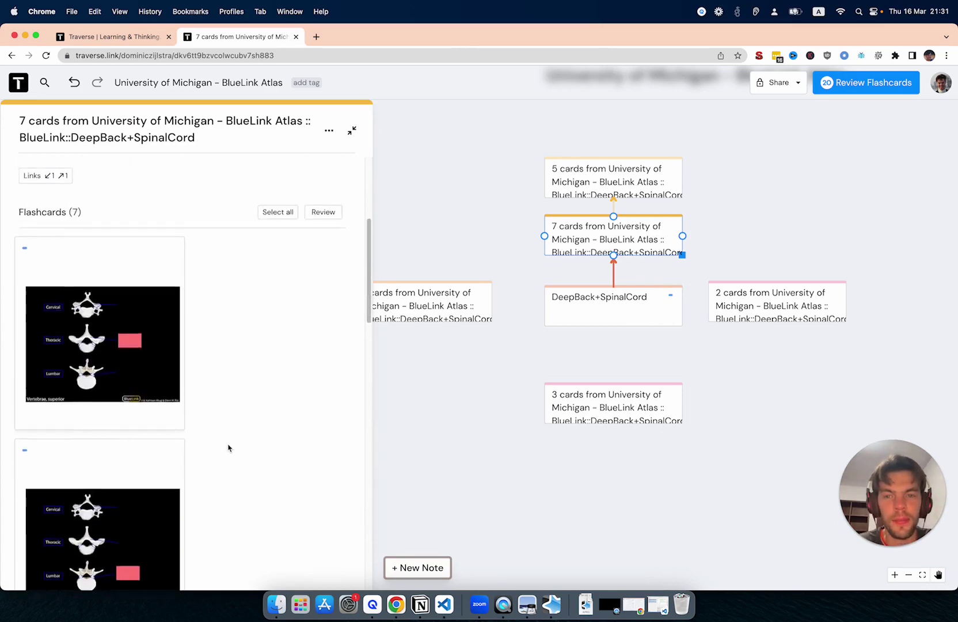
pyautogui.hscroll(-5, 751, 167)
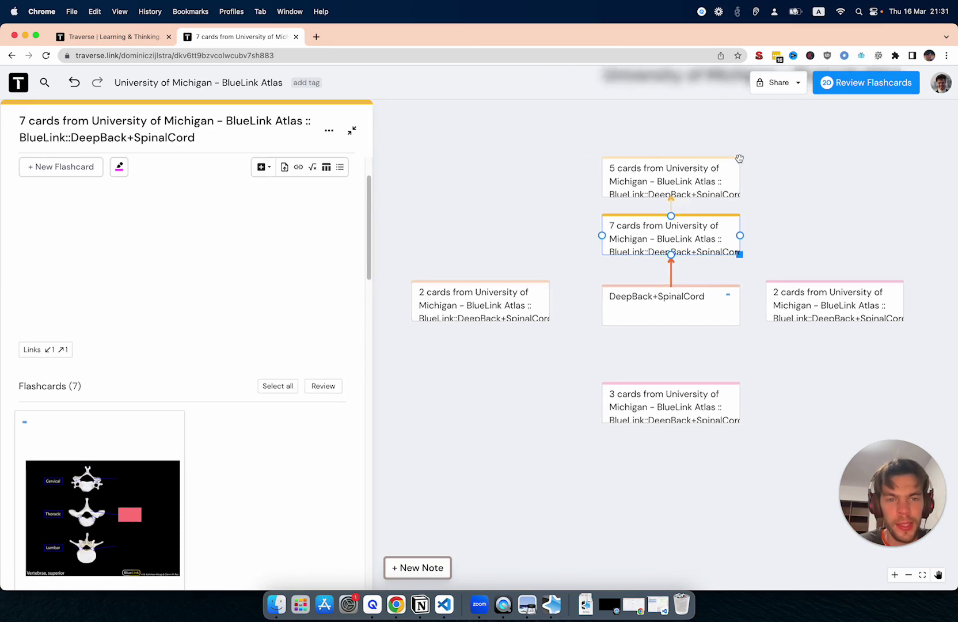
pyautogui.scroll(-4, 191, 429)
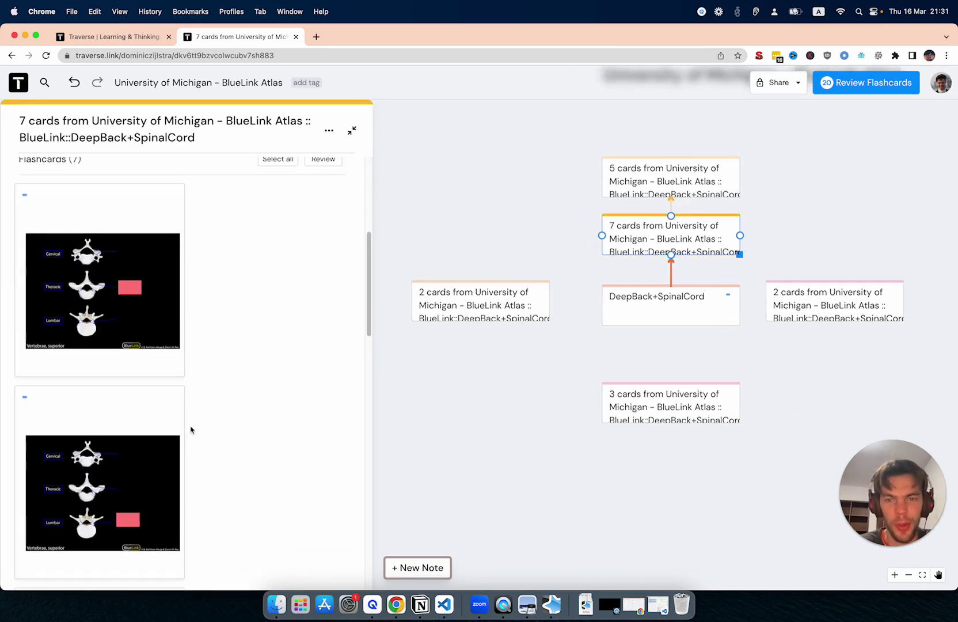
pyautogui.scroll(3, 190, 429)
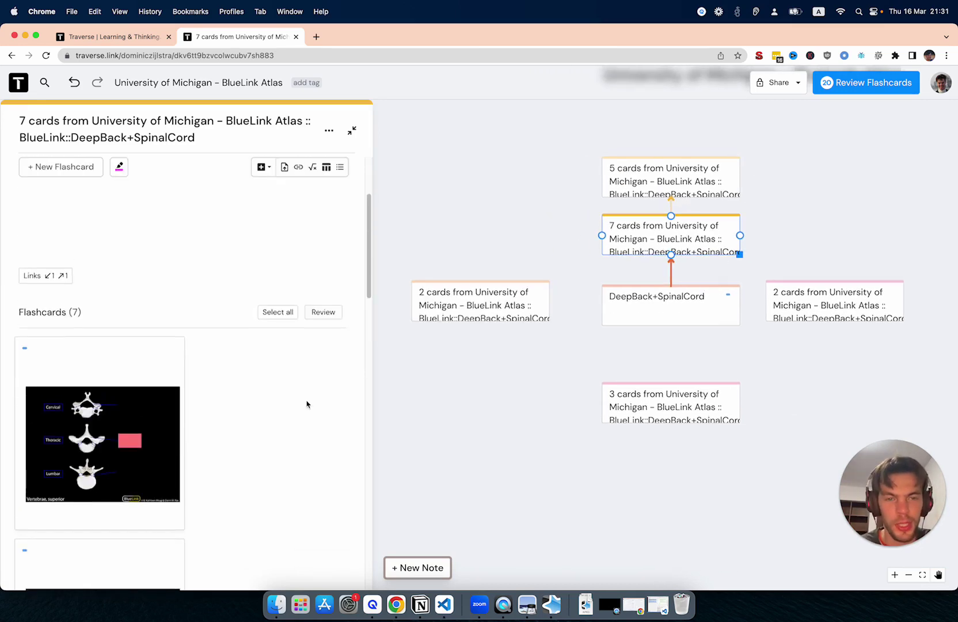
pyautogui.hscroll(2, 604, 504)
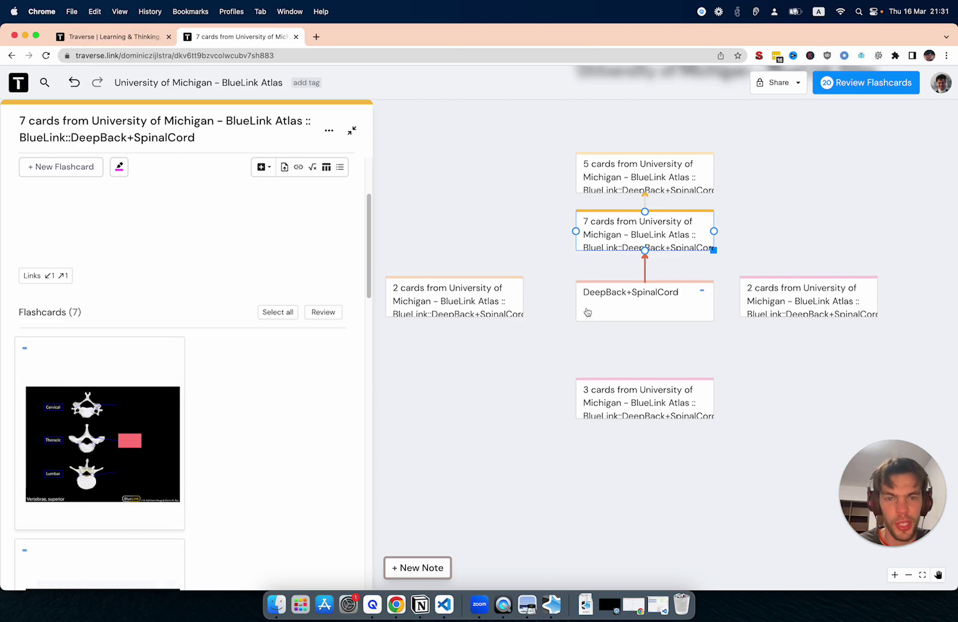
# Step: Go back to the Anki import page filtered to BlueLink::DeepBack+SpinalCord and review cards marked Already in Traverse
pyautogui.click(115, 36)
pyautogui.scroll(10, 600, 274)
pyautogui.click(851, 150)
pyautogui.click(720, 143)
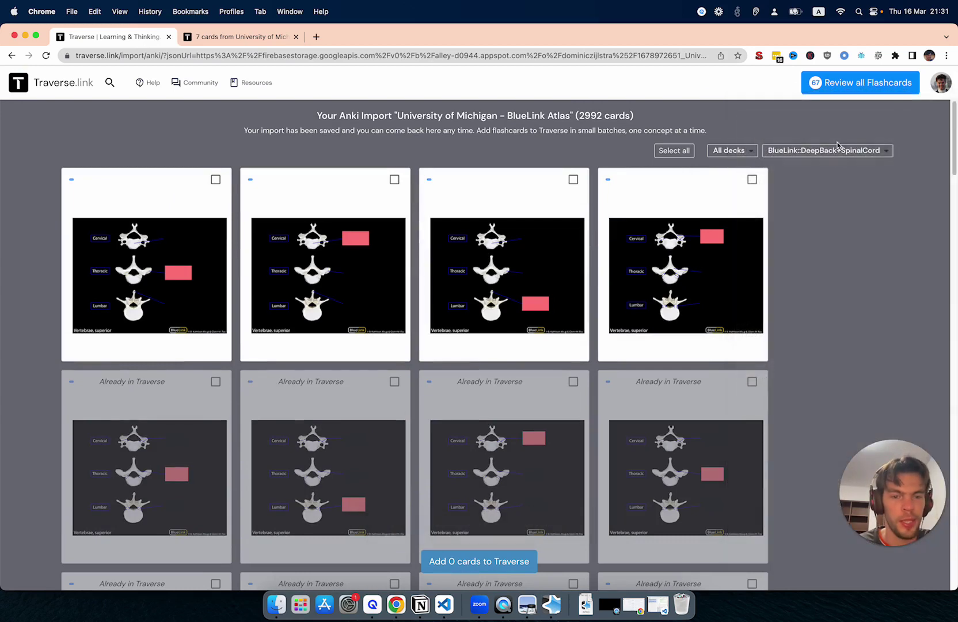
pyautogui.scroll(-5, 844, 293)
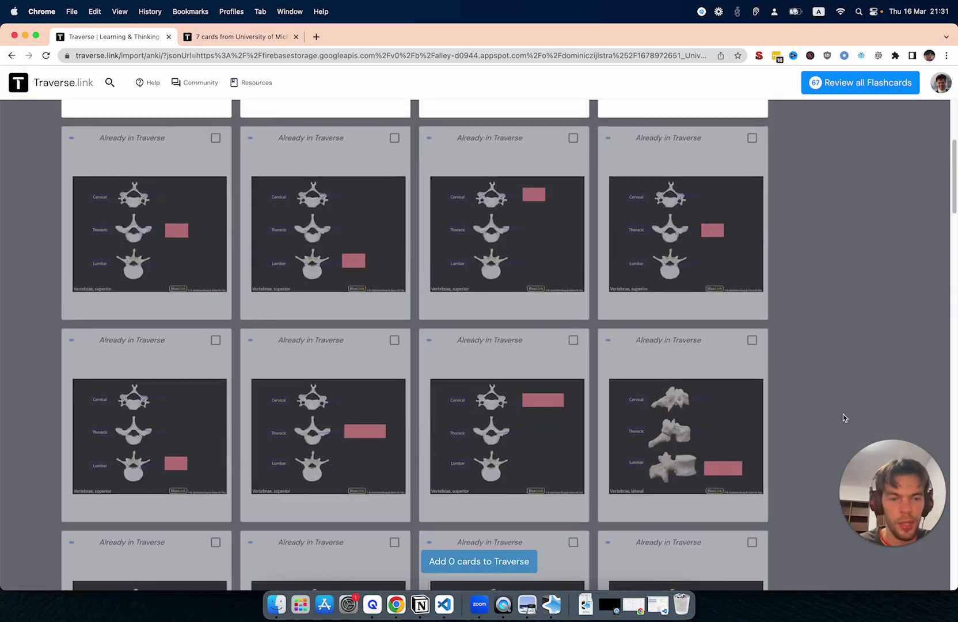